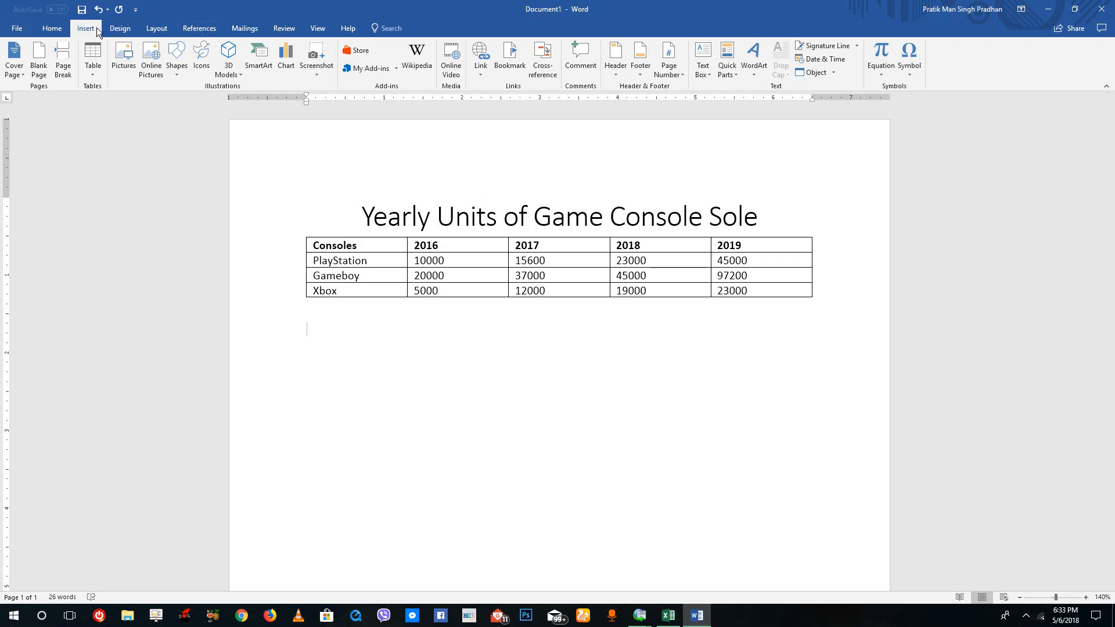
Open the chart chooser, preview the Line, Pie and Bar chart types, and return to the Column type.
{"action": "left_click", "coordinate": [290, 60]}
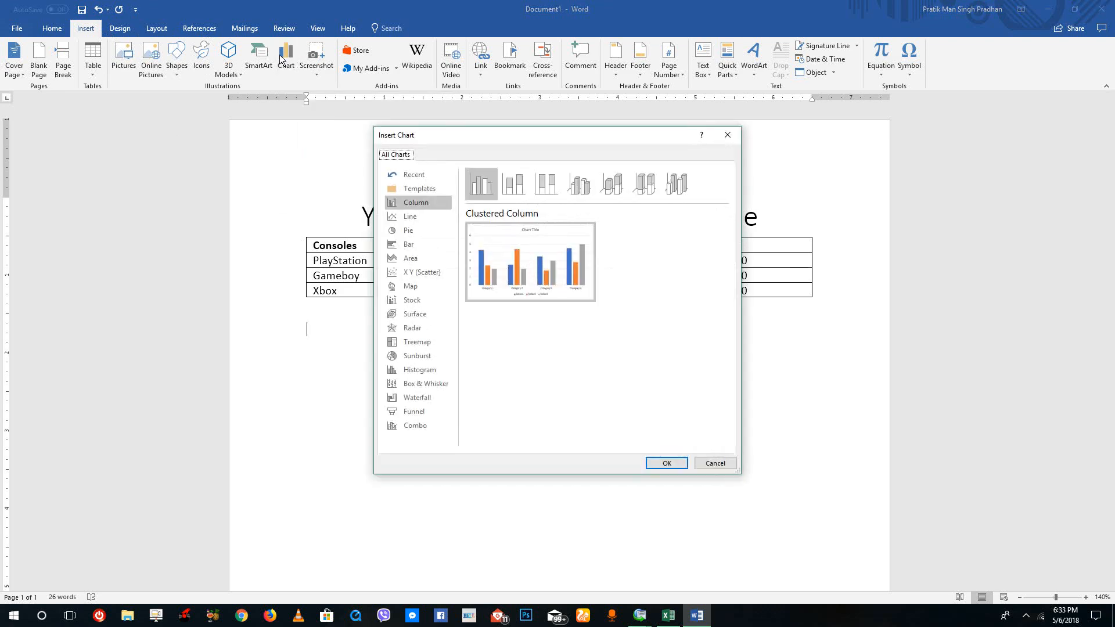
{"action": "left_click", "coordinate": [416, 216]}
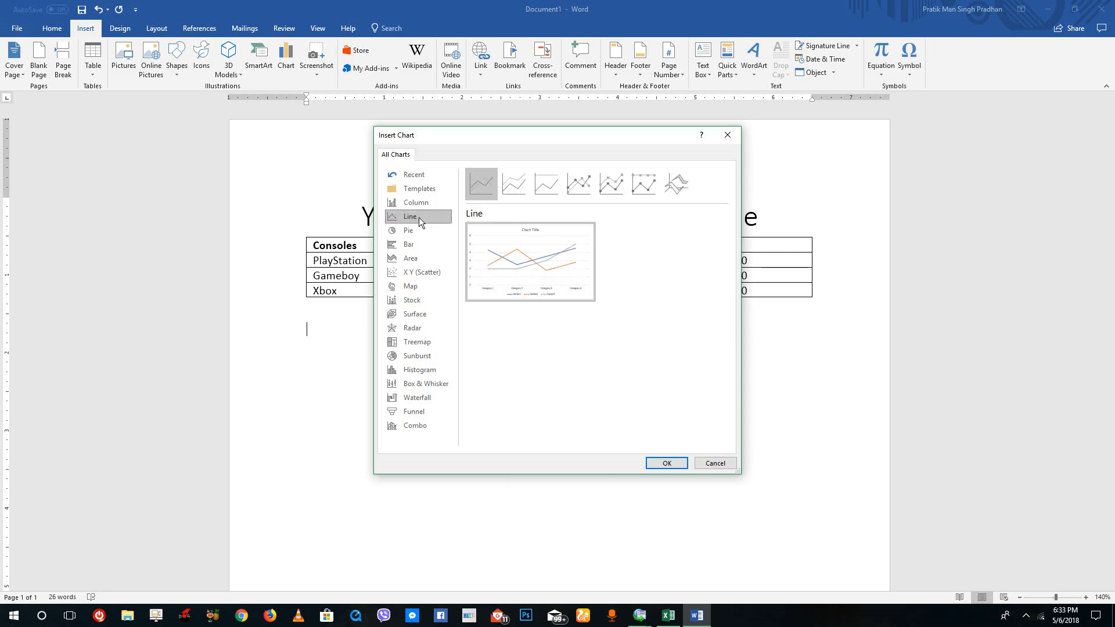
{"action": "left_click", "coordinate": [420, 230]}
{"action": "left_click", "coordinate": [427, 246]}
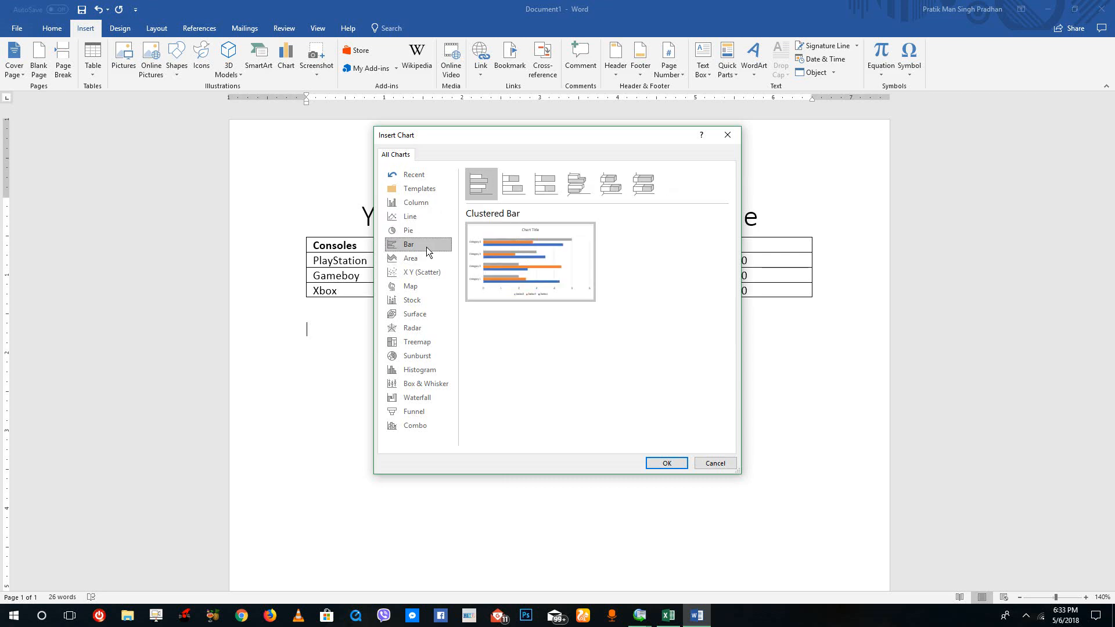
{"action": "left_click", "coordinate": [416, 213]}
{"action": "left_click", "coordinate": [418, 204]}
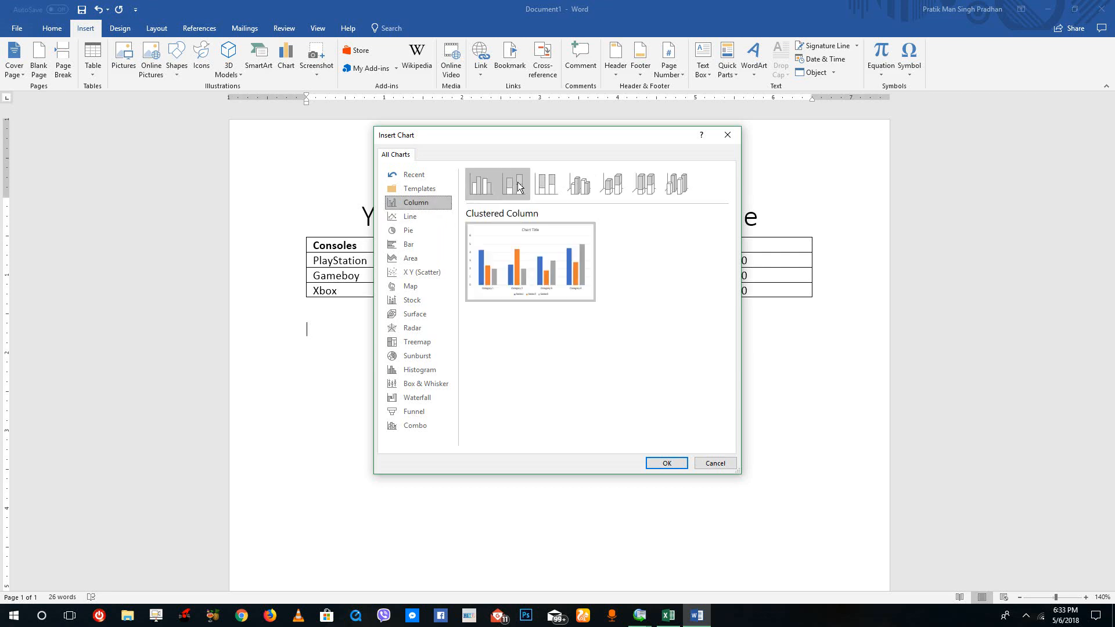
Preview the column chart variants and insert a Clustered Column chart below the game console table.
{"action": "left_click", "coordinate": [540, 187]}
{"action": "left_click", "coordinate": [579, 186]}
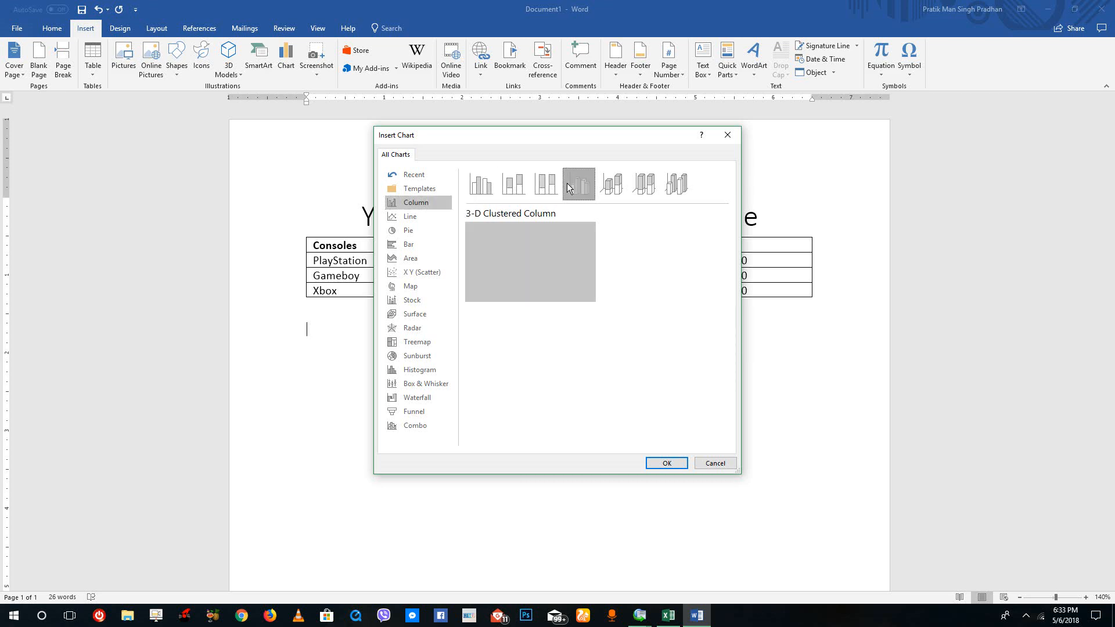
{"action": "left_click", "coordinate": [612, 187]}
{"action": "left_click", "coordinate": [645, 187]}
{"action": "left_click", "coordinate": [683, 189]}
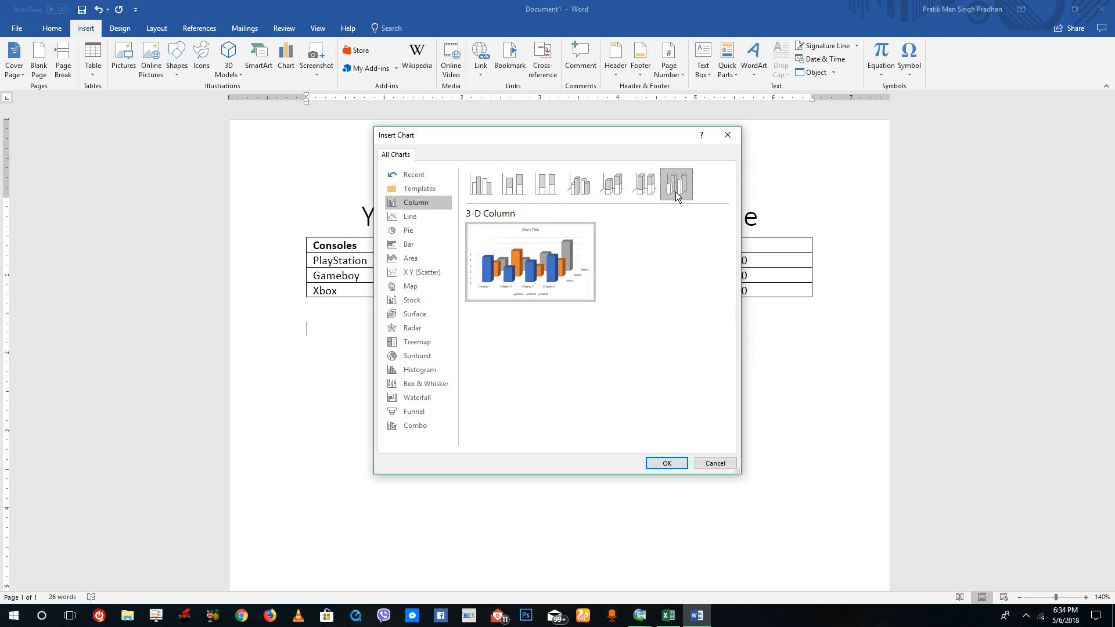
{"action": "left_click", "coordinate": [484, 191]}
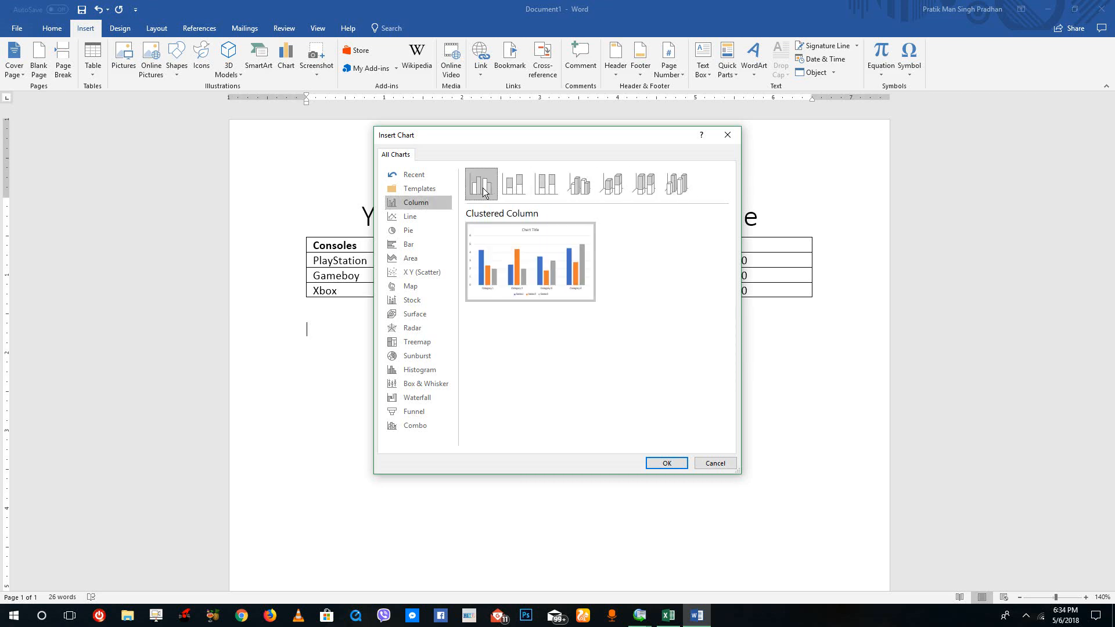
{"action": "left_click", "coordinate": [667, 464]}
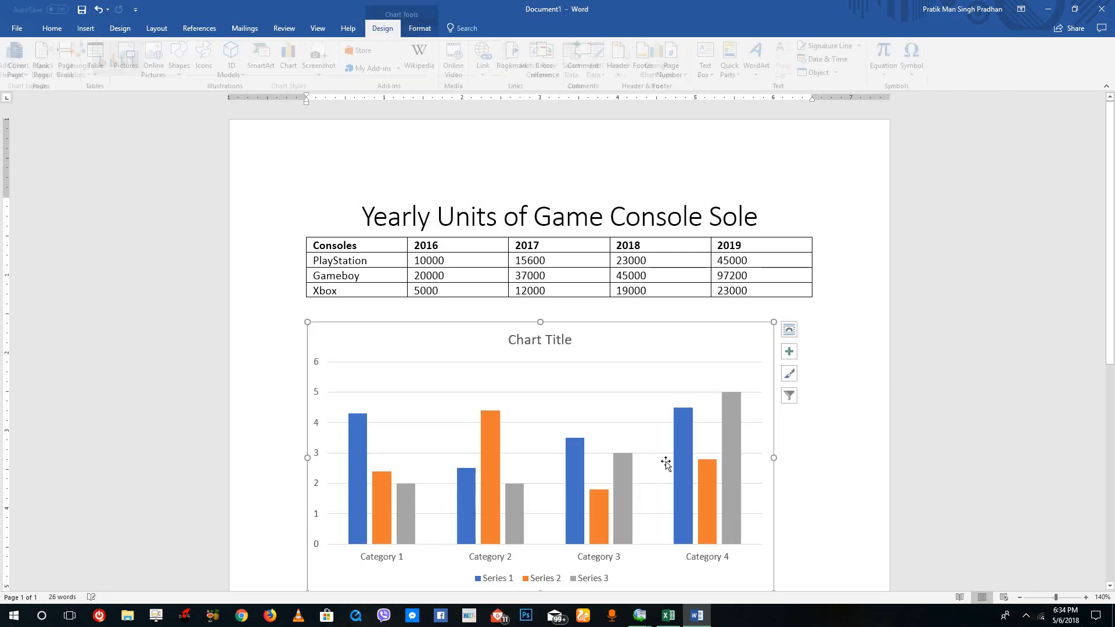
Reposition the chart's data sheet just below the table and enlarge it to show more rows and columns.
{"action": "left_click_drag", "start_coordinate": [567, 197], "coordinate": [537, 327]}
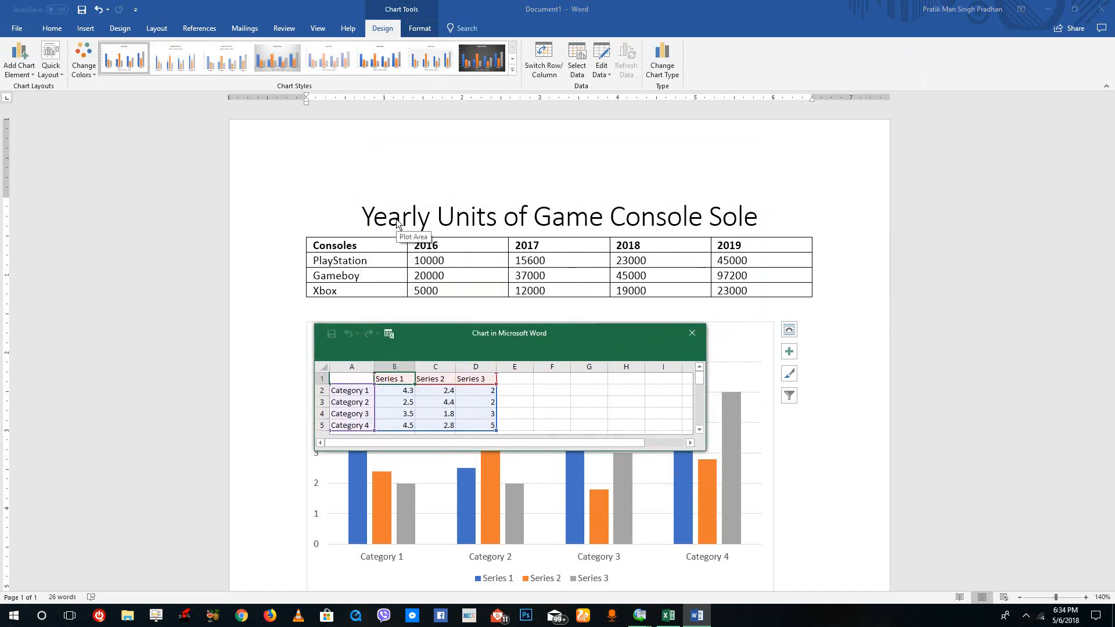
{"action": "left_click_drag", "start_coordinate": [517, 323], "coordinate": [515, 301]}
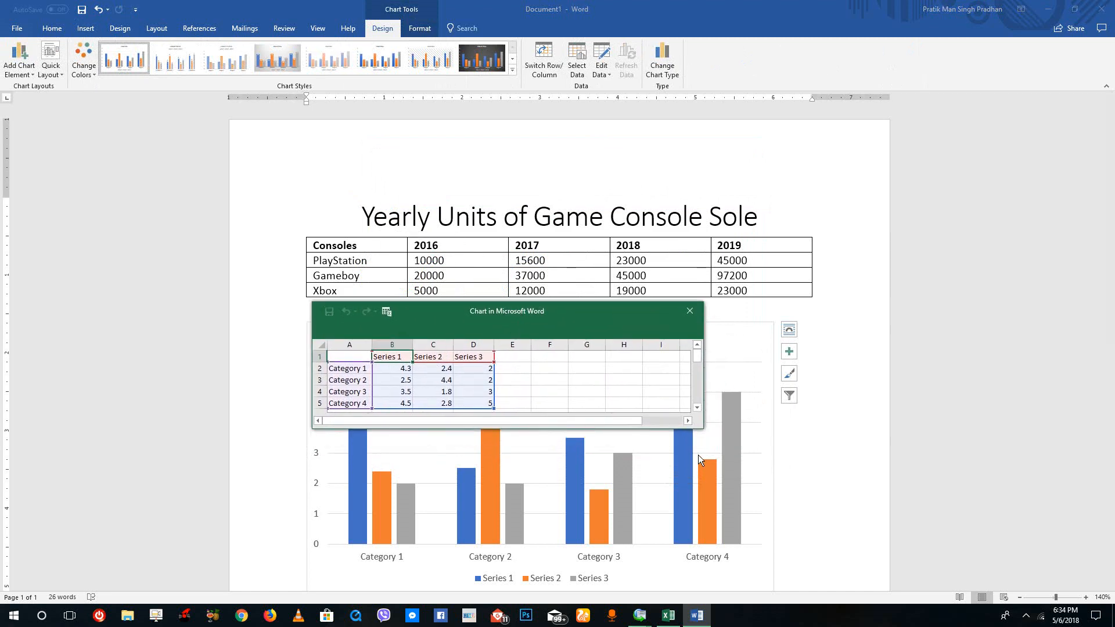
{"action": "left_click_drag", "start_coordinate": [704, 431], "coordinate": [819, 500]}
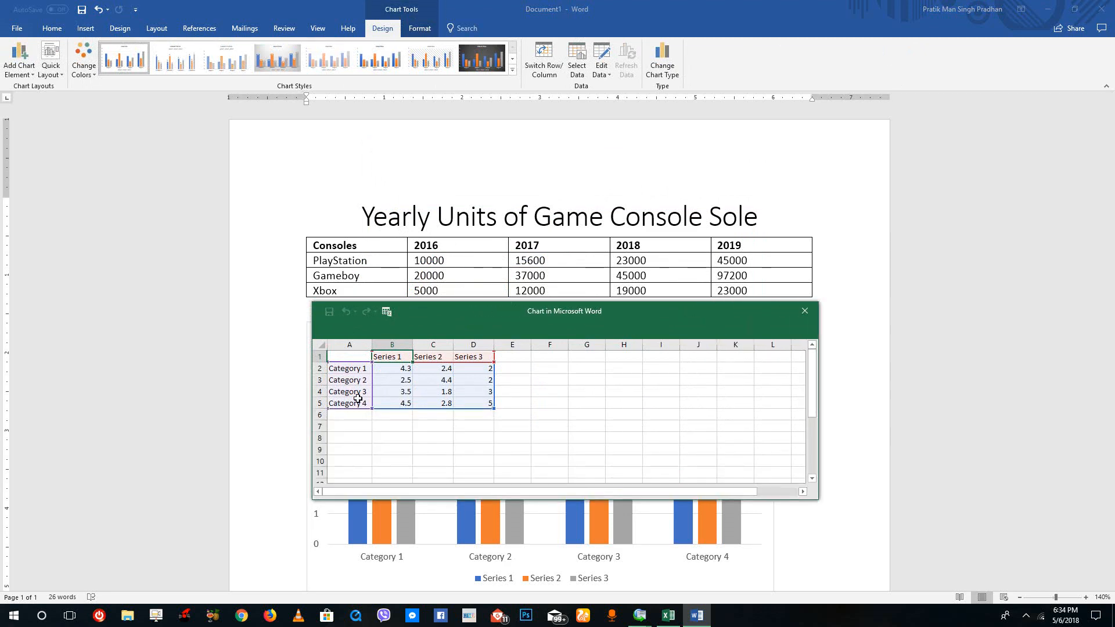
Insert two blank rows above the Category 4 row in the chart's data sheet.
{"action": "left_click", "coordinate": [319, 403]}
{"action": "right_click", "coordinate": [320, 404]}
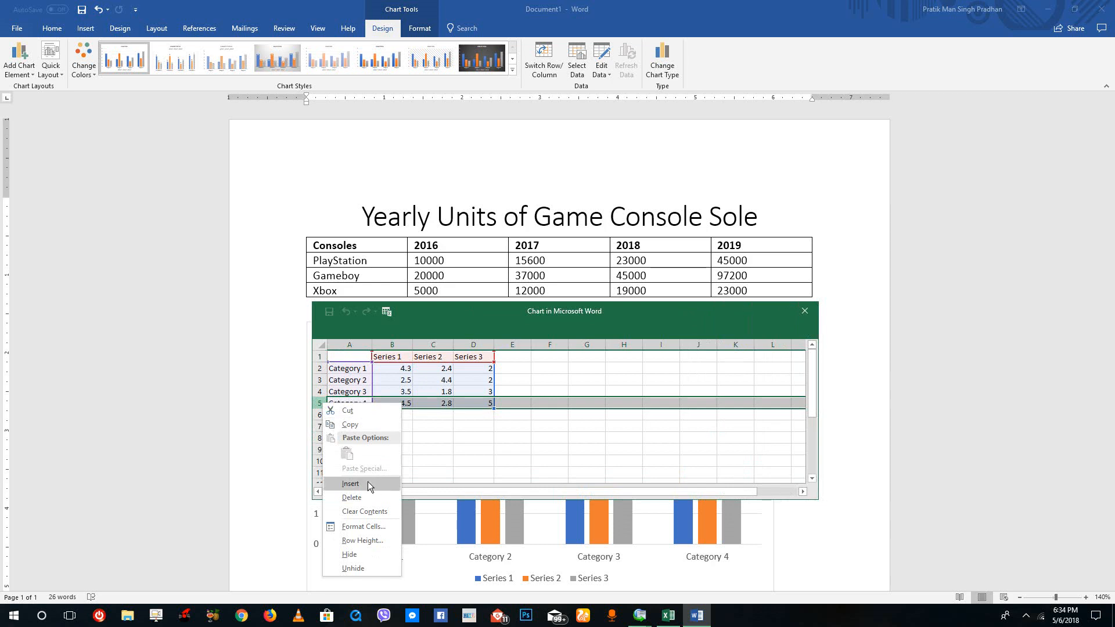
{"action": "left_click", "coordinate": [350, 484]}
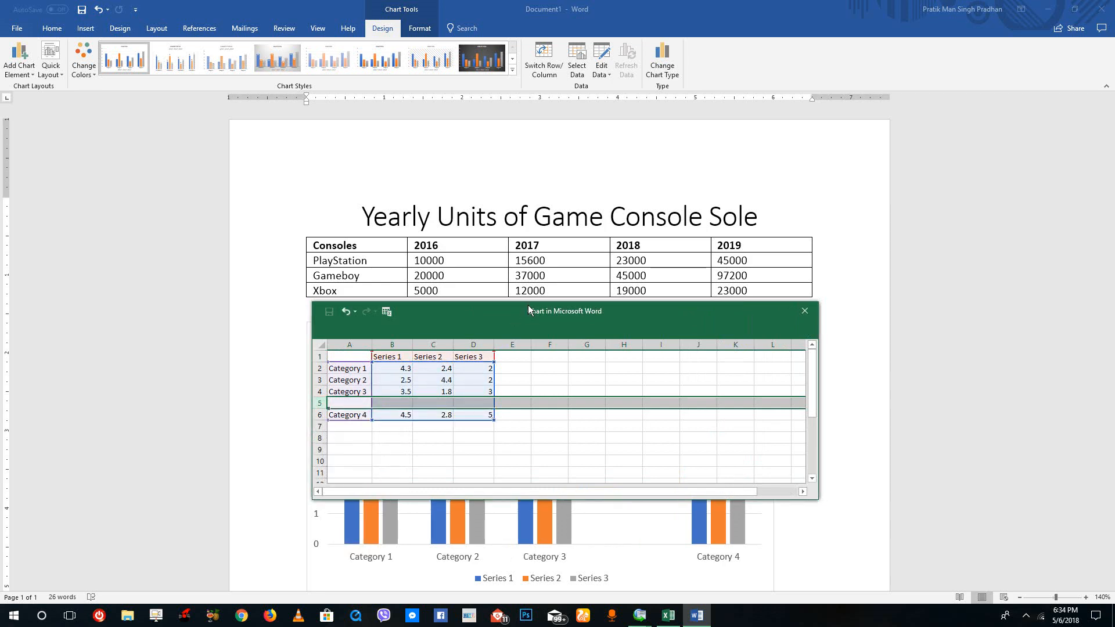
{"action": "left_click_drag", "start_coordinate": [528, 308], "coordinate": [860, 522]}
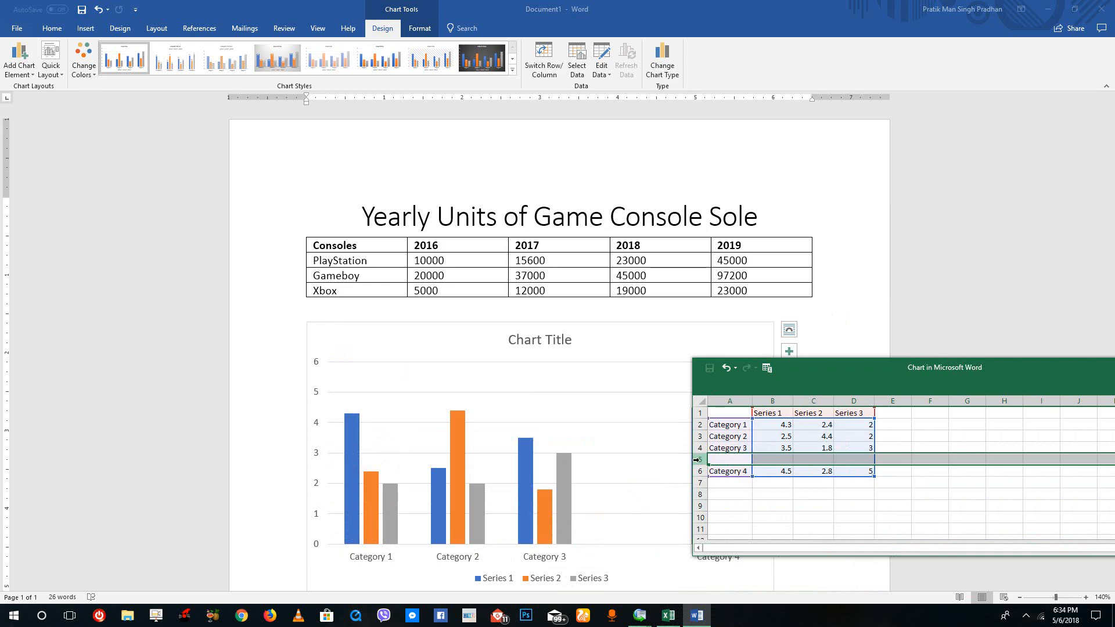
{"action": "right_click", "coordinate": [697, 459]}
{"action": "left_click", "coordinate": [741, 364]}
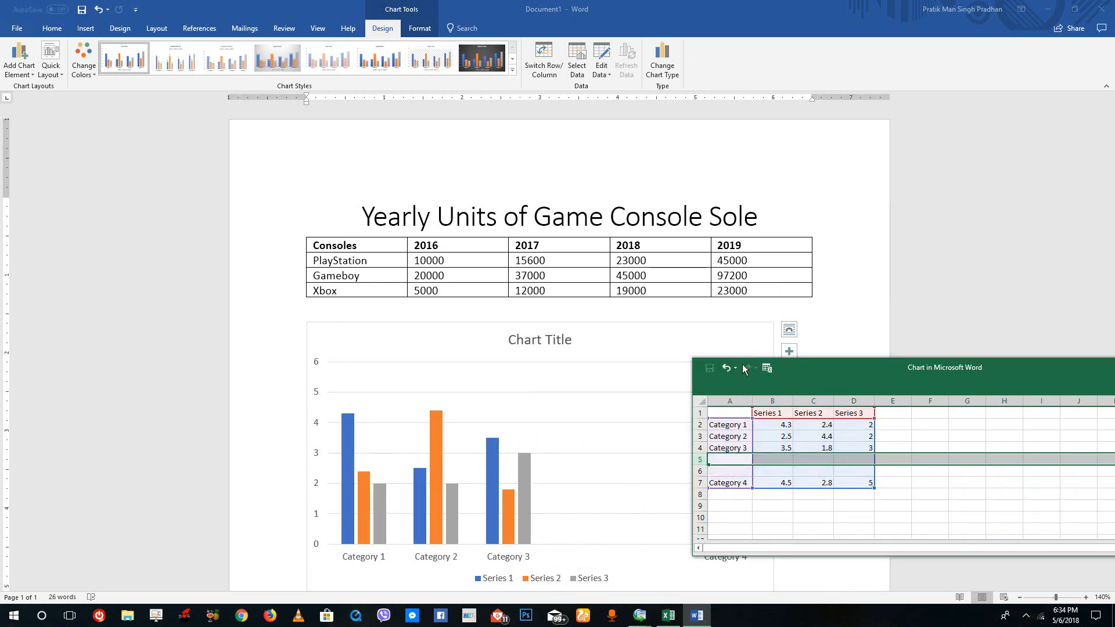
Label the two blank category rows 4 and 5 in cells A5 and A6 of the chart data.
{"action": "left_click_drag", "start_coordinate": [742, 364], "coordinate": [769, 296]}
{"action": "left_click", "coordinate": [799, 399]}
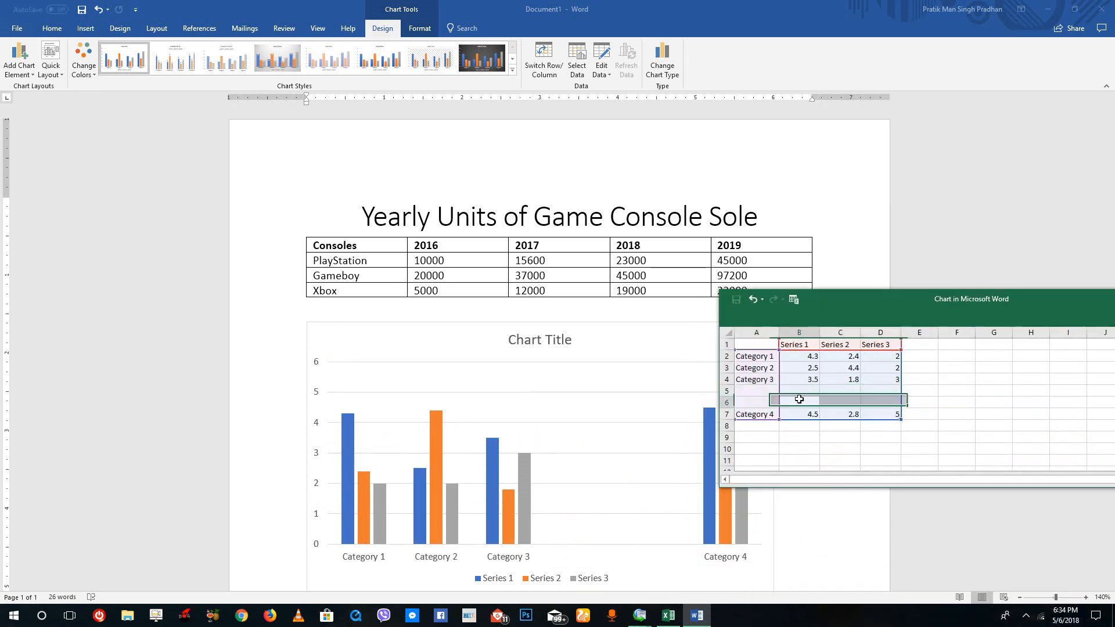
{"action": "left_click", "coordinate": [763, 393]}
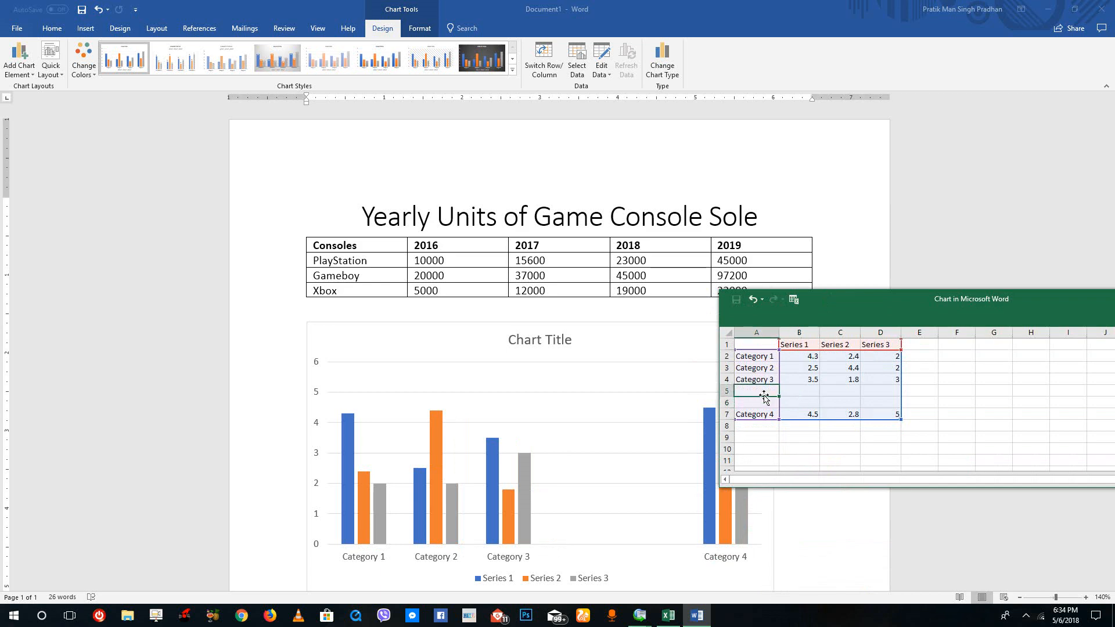
{"action": "type", "text": "4"}
{"action": "key", "text": "Return"}
{"action": "type", "text": "5"}
{"action": "key", "text": "Return"}
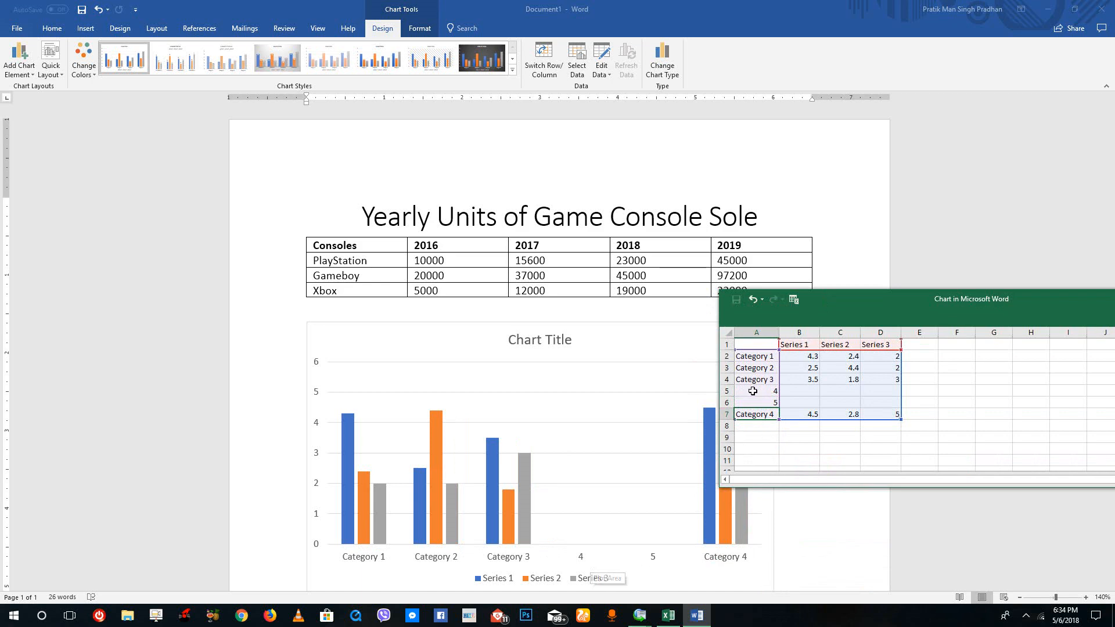
Fill the series values with 5, 6, 6 for category 4 and 6, 6, 6 for category 5.
{"action": "left_click", "coordinate": [793, 391]}
{"action": "type", "text": "5"}
{"action": "key", "text": "Tab"}
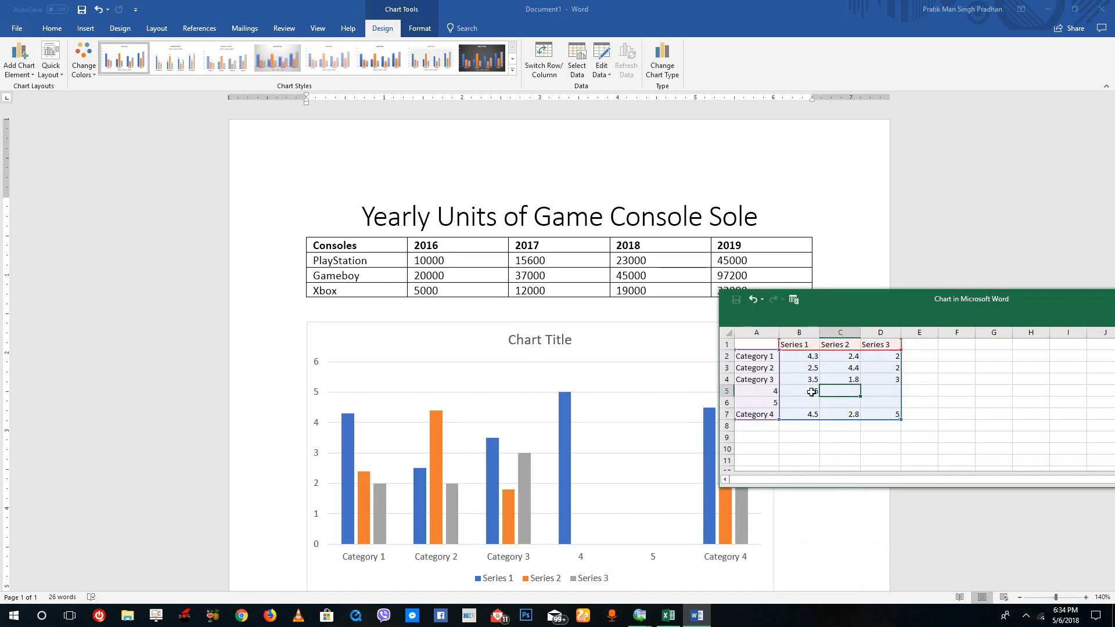
{"action": "key", "text": "Down"}
{"action": "key", "text": "Left"}
{"action": "type", "text": "6"}
{"action": "key", "text": "Right"}
{"action": "type", "text": "6"}
{"action": "key", "text": "Up"}
{"action": "type", "text": "6"}
{"action": "key", "text": "Right"}
{"action": "type", "text": "6"}
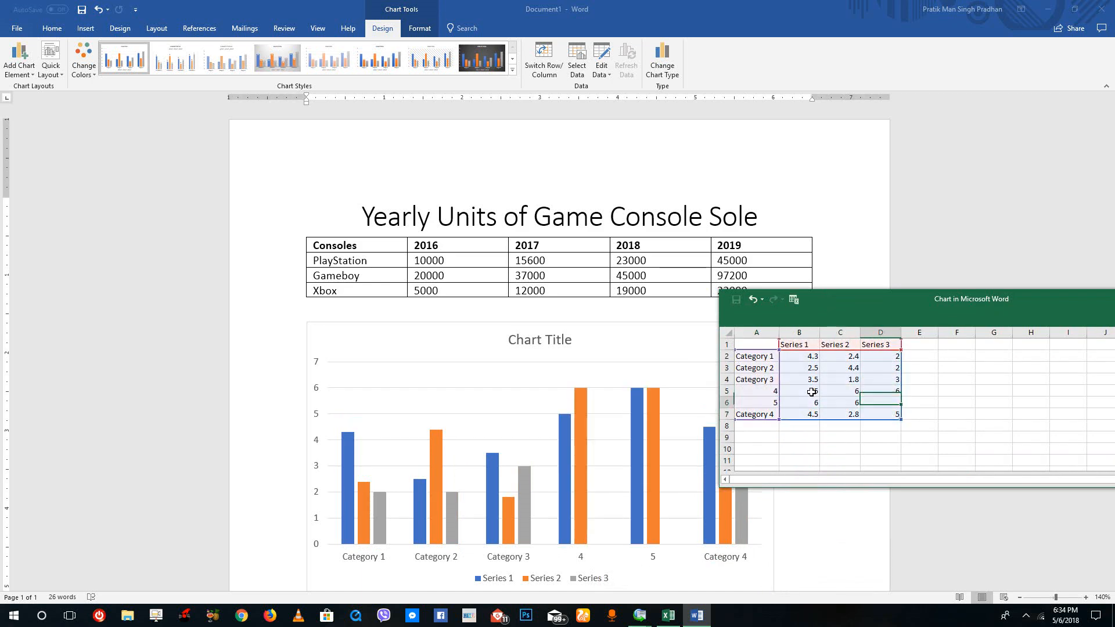
{"action": "type", "text": "6"}
{"action": "key", "text": "Down"}
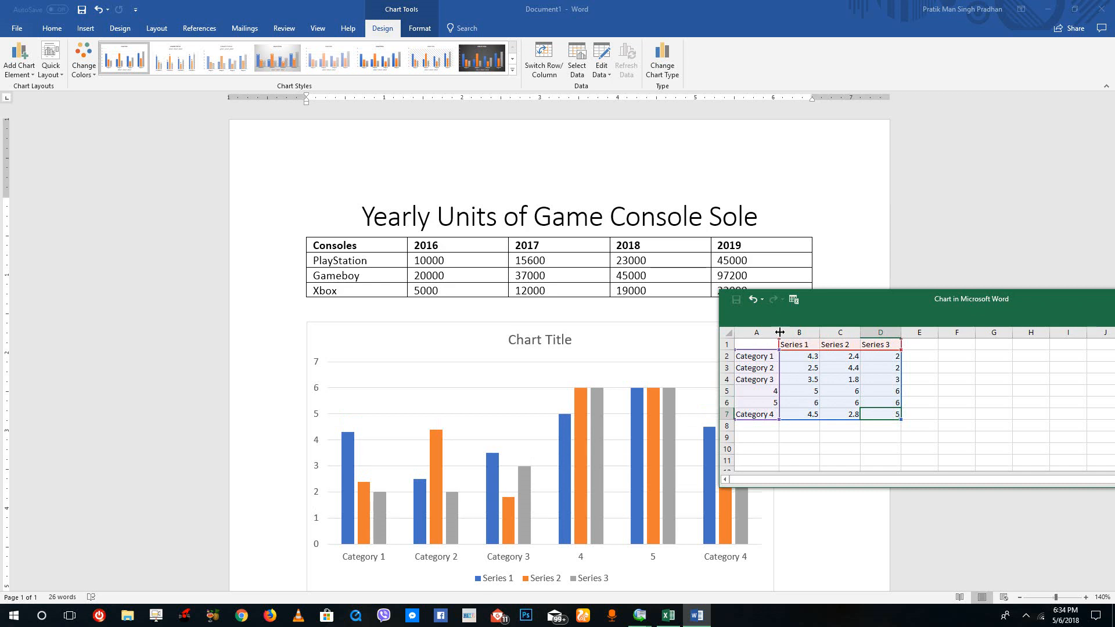
Copy the entire game console table from the document, including its header row.
{"action": "left_click", "coordinate": [755, 245]}
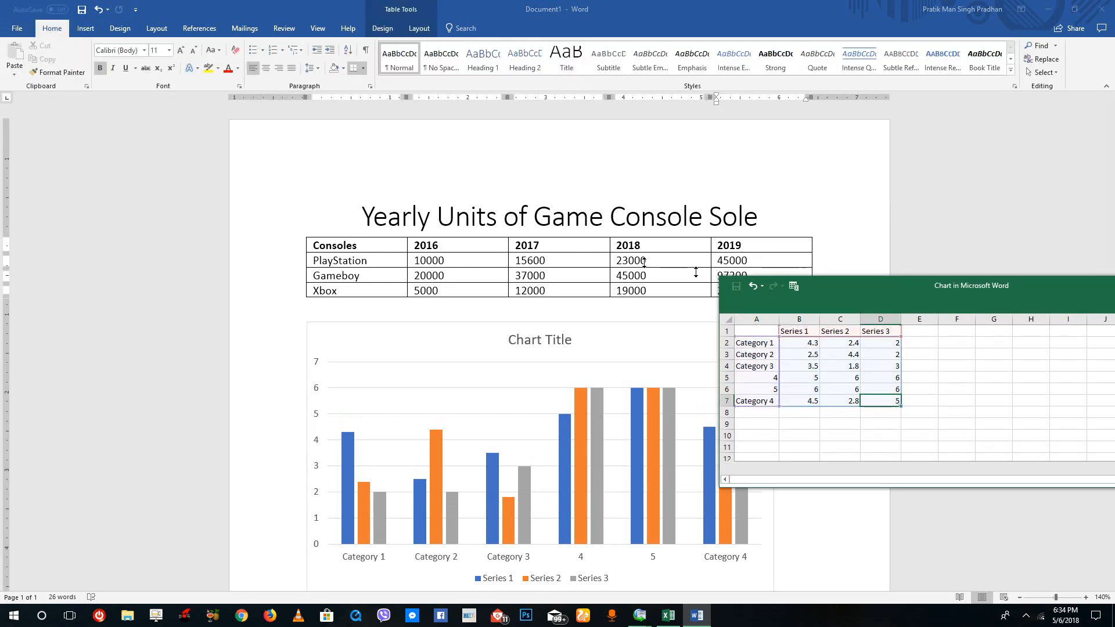
{"action": "left_click_drag", "start_coordinate": [644, 263], "coordinate": [659, 311]}
{"action": "left_click", "coordinate": [766, 287]}
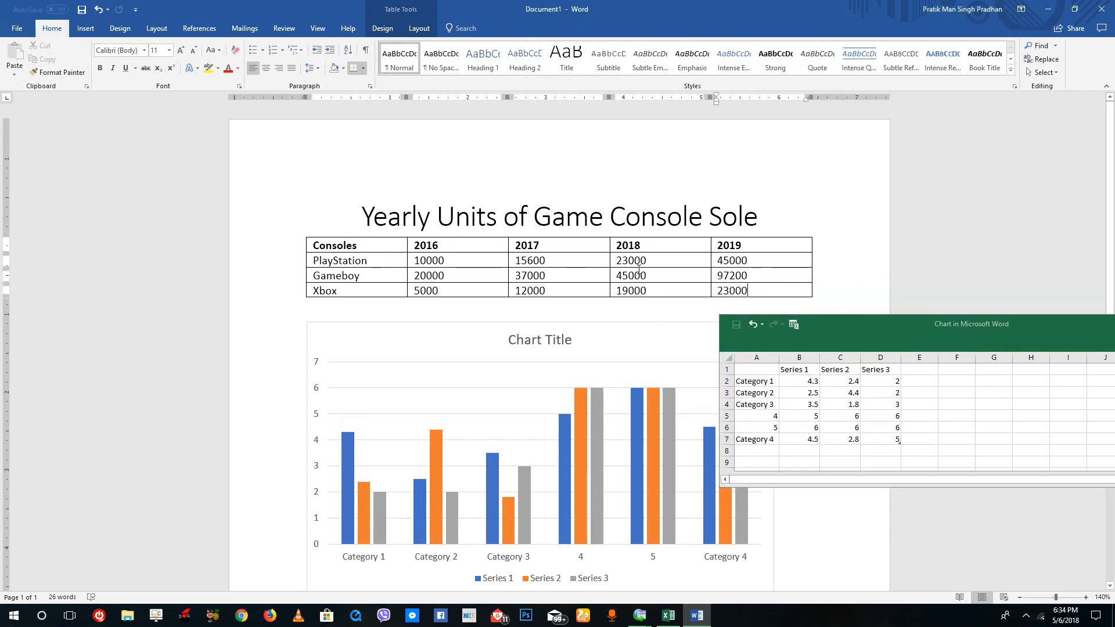
{"action": "left_click_drag", "start_coordinate": [639, 270], "coordinate": [355, 241]}
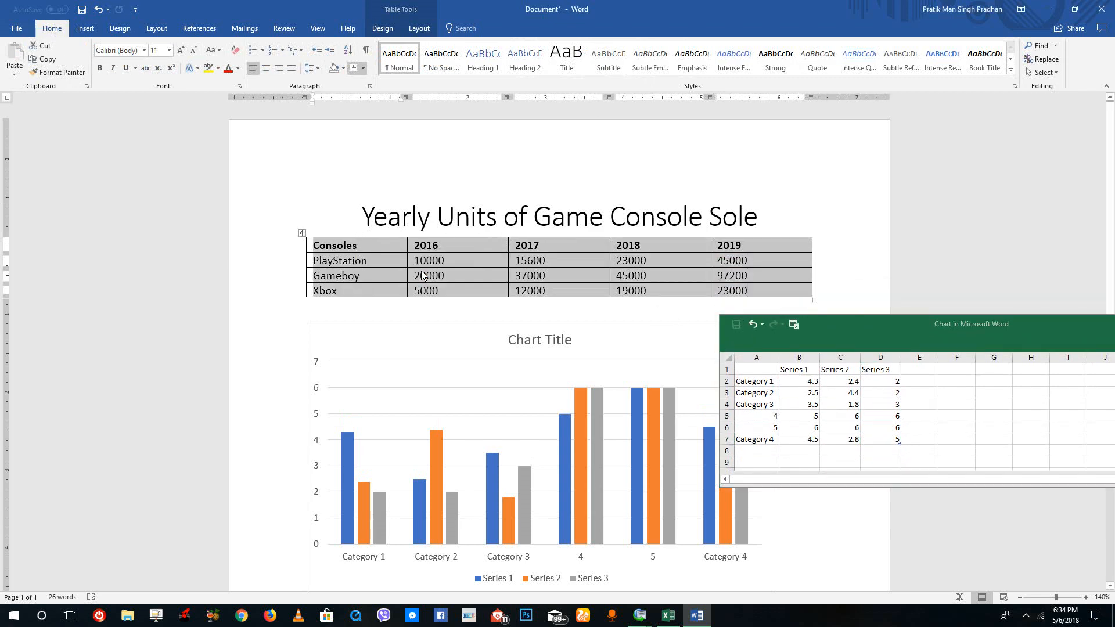
{"action": "key", "text": "ctrl+c"}
Paste the copied table into the chart's data sheet starting at cell A1, keeping the source formatting.
{"action": "left_click", "coordinate": [880, 416]}
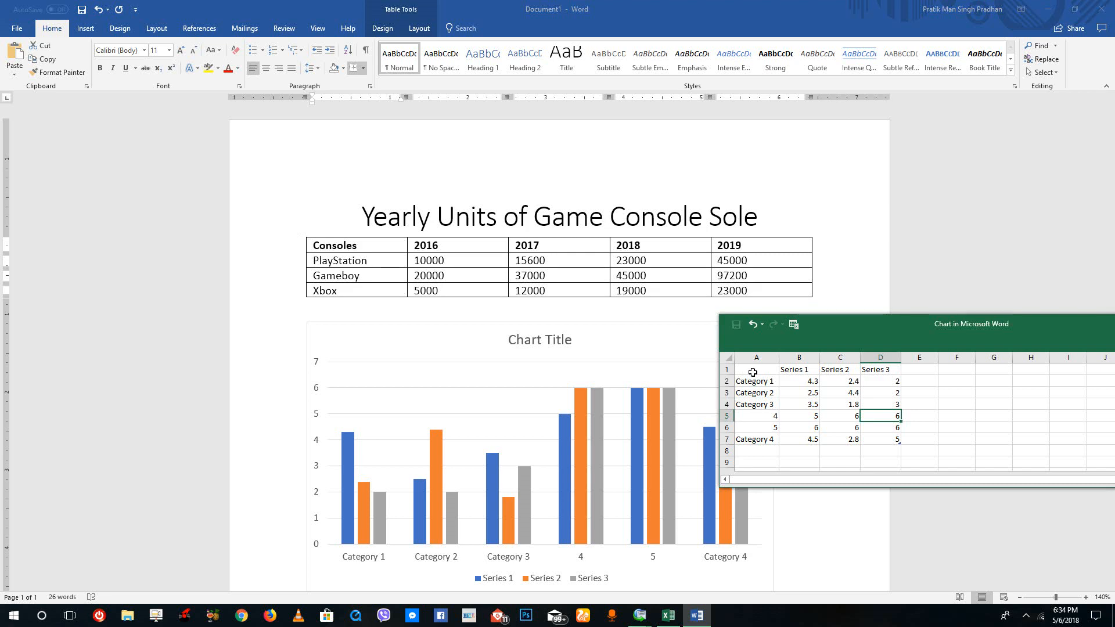
{"action": "left_click", "coordinate": [755, 371]}
{"action": "right_click", "coordinate": [756, 370]}
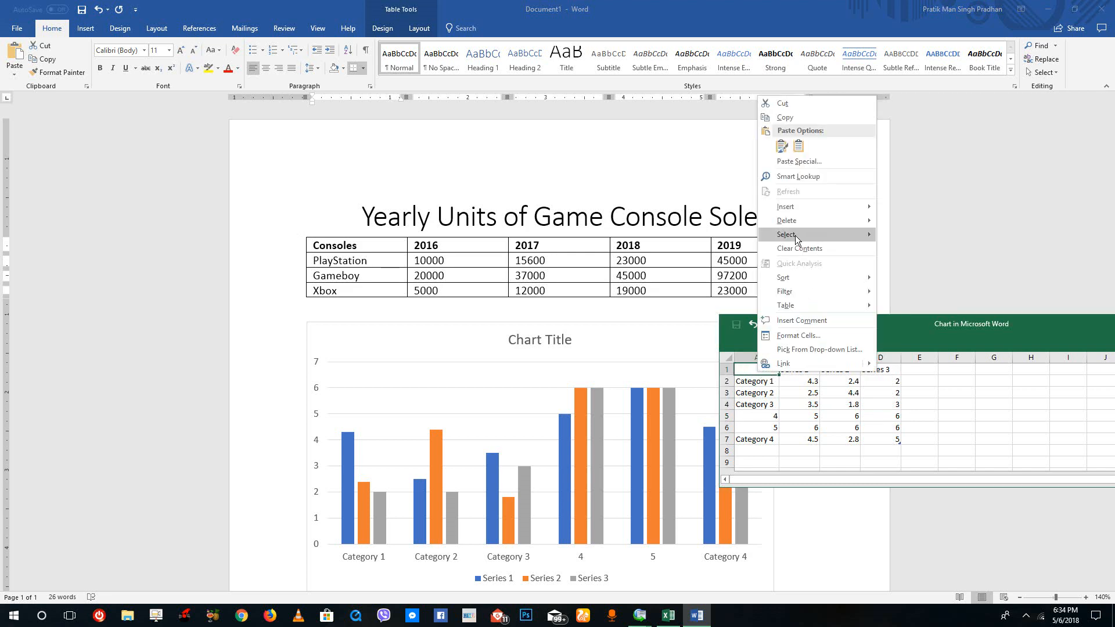
{"action": "left_click", "coordinate": [780, 145]}
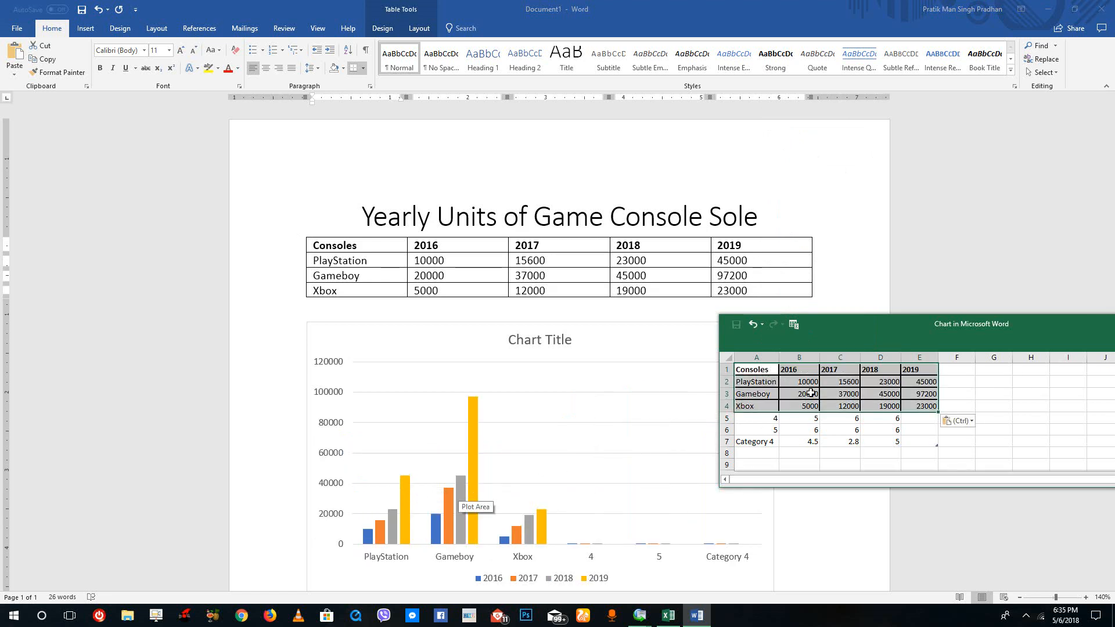
Delete the leftover table rows 5 to 7 below the Xbox row from the chart data.
{"action": "left_click_drag", "start_coordinate": [887, 327], "coordinate": [922, 228]}
{"action": "left_click_drag", "start_coordinate": [953, 345], "coordinate": [804, 324]}
{"action": "right_click", "coordinate": [776, 326]}
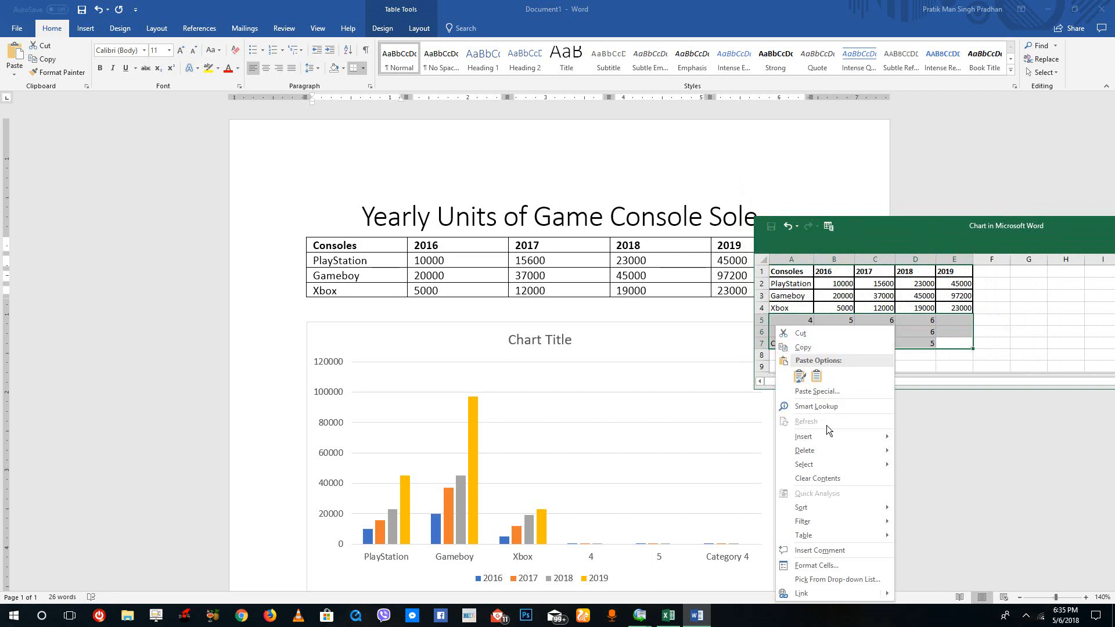
{"action": "mouse_move", "coordinate": [824, 451]}
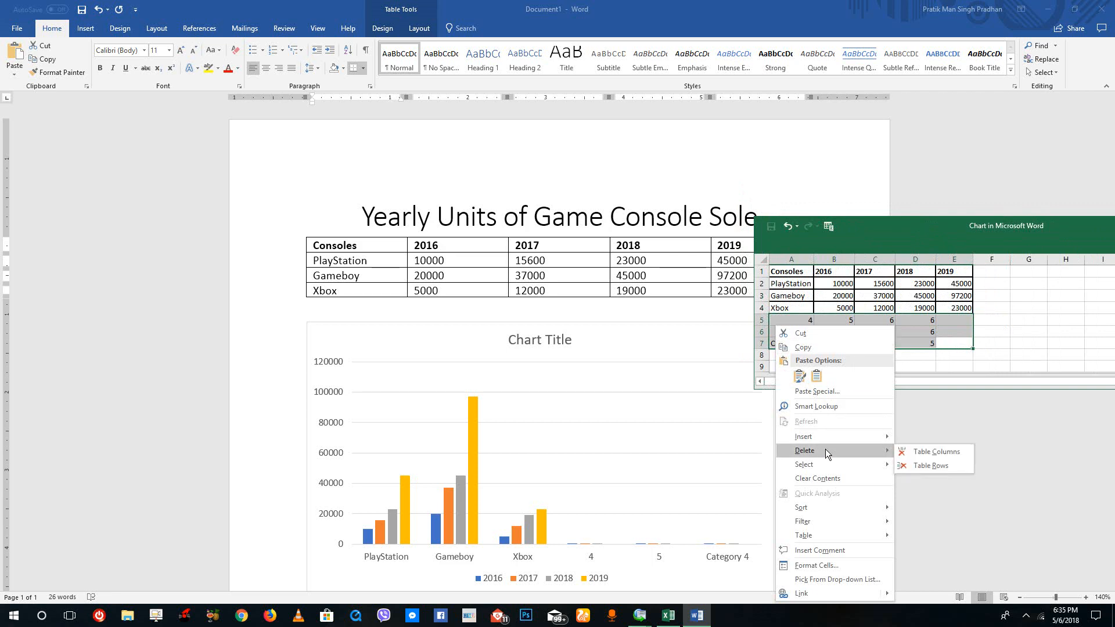
{"action": "left_click", "coordinate": [919, 466]}
{"action": "left_click", "coordinate": [983, 309]}
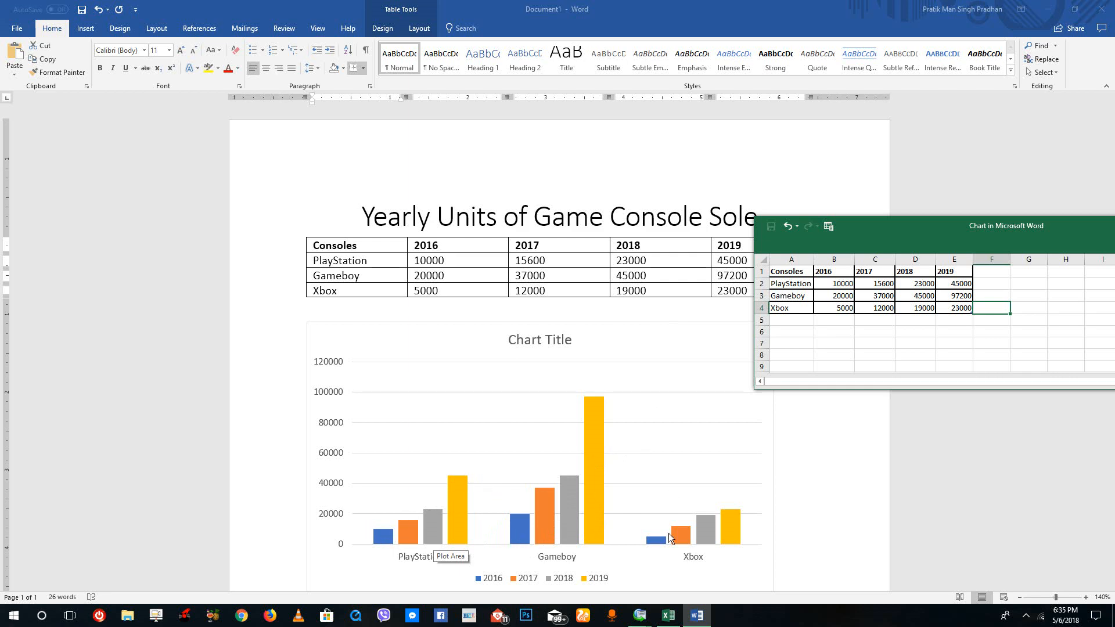
Compare the 2019 PlayStation and Gameboy values in the data sheet with their columns in the chart.
{"action": "left_click", "coordinate": [1025, 298]}
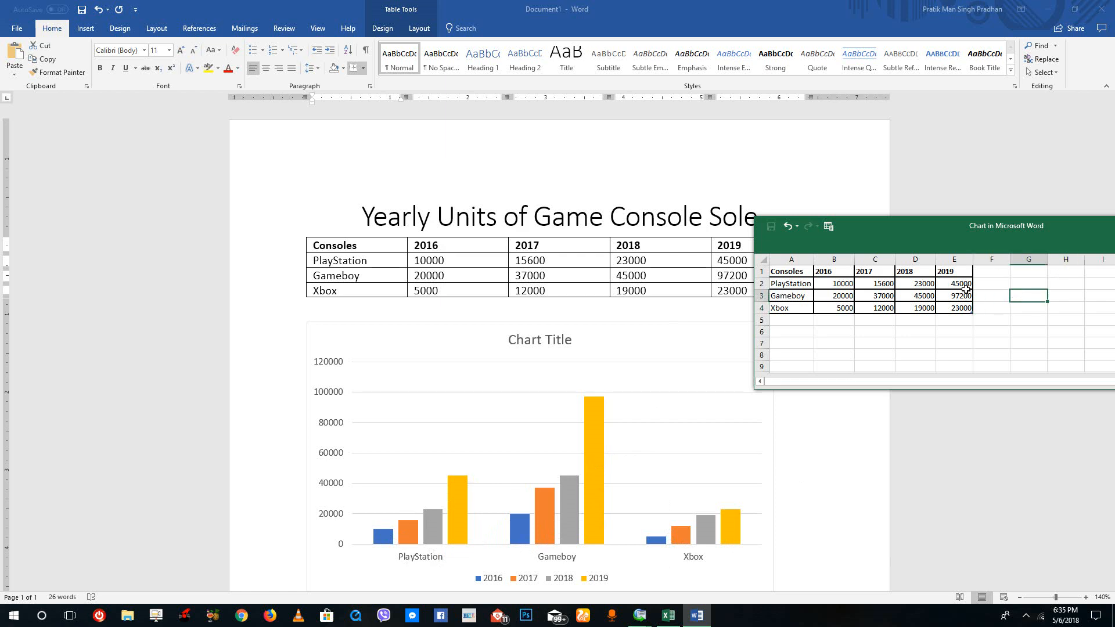
{"action": "left_click", "coordinate": [965, 284]}
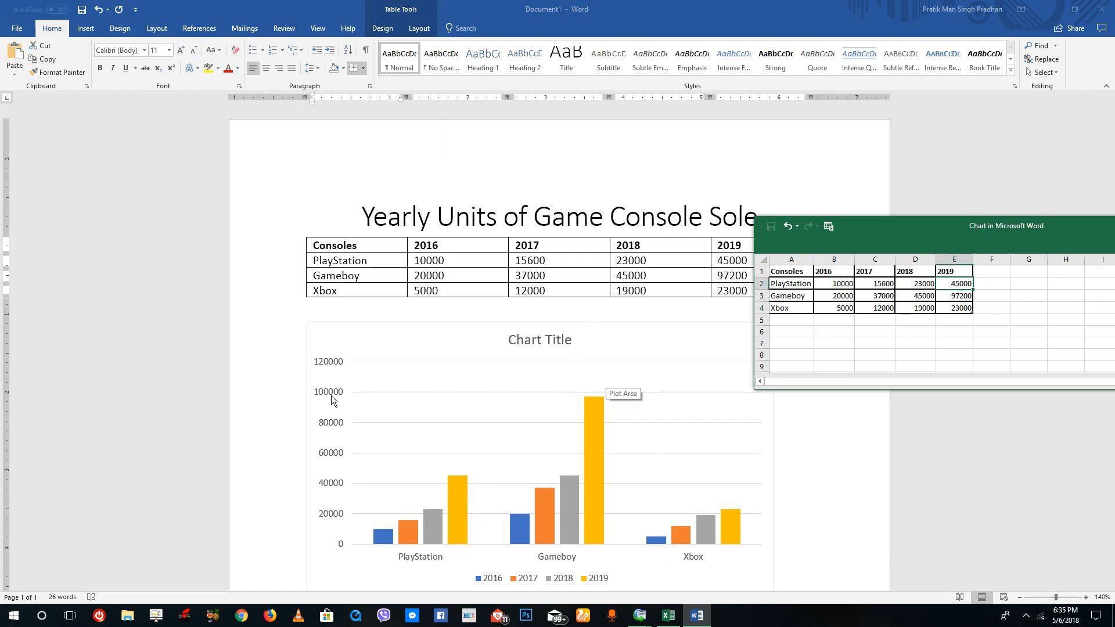
{"action": "left_click", "coordinate": [992, 308]}
{"action": "left_click", "coordinate": [958, 296]}
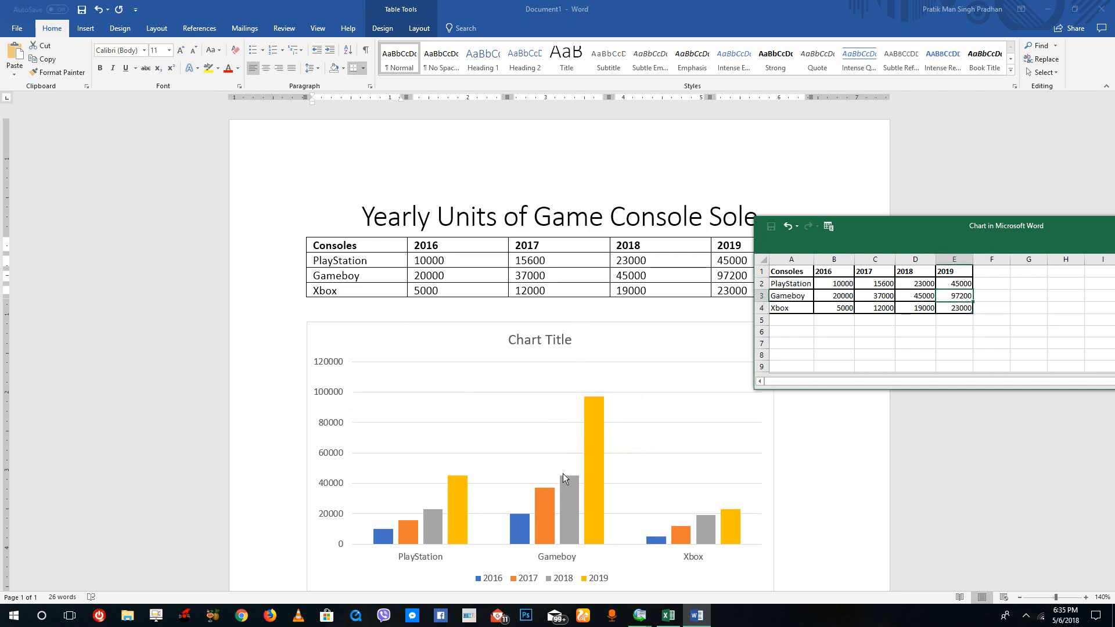
Duplicate the Xbox row into row 5 of the chart's data sheet.
{"action": "left_click_drag", "start_coordinate": [879, 243], "coordinate": [548, 203]}
{"action": "key", "text": "Down"}
{"action": "key", "text": "Down"}
{"action": "key", "text": "Down"}
{"action": "key", "text": "Up"}
{"action": "key", "text": "Up"}
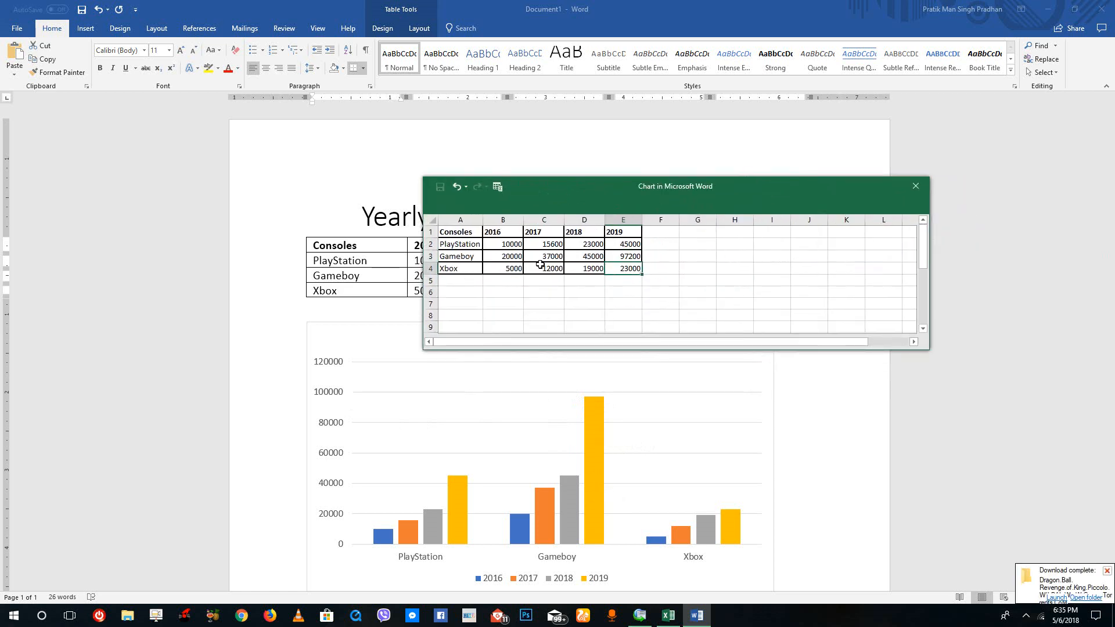
{"action": "left_click", "coordinate": [444, 269]}
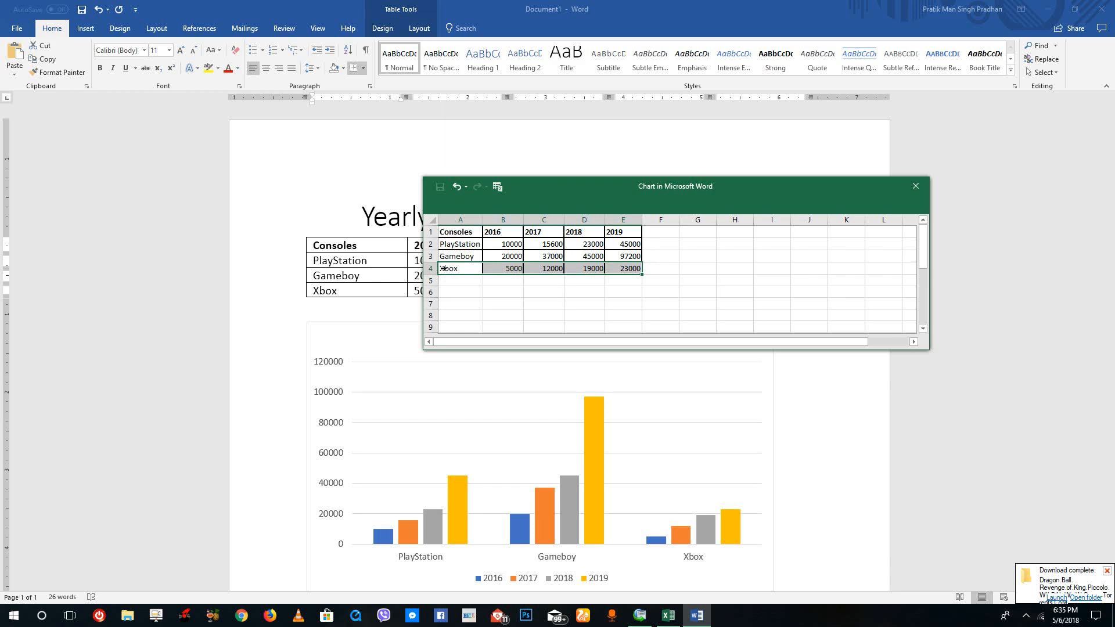
{"action": "key", "text": "ctrl+c"}
{"action": "key", "text": "Down"}
{"action": "key", "text": "ctrl+v"}
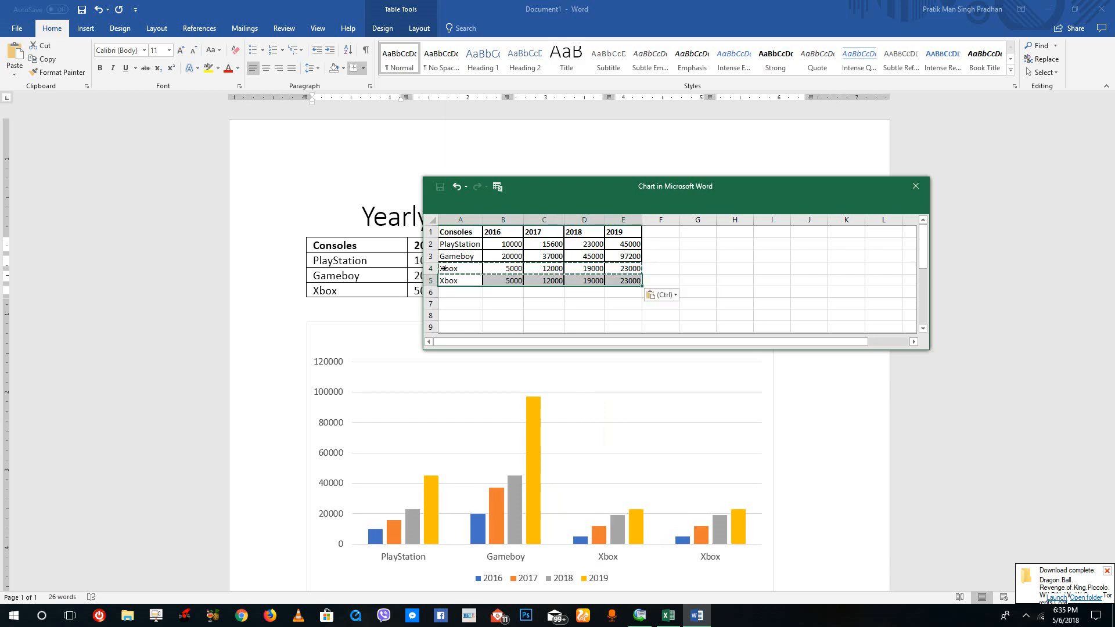
Undo the pasted copy of the Xbox row in row 5 of the chart data.
{"action": "key", "text": "ctrl+z"}
{"action": "key", "text": "Right"}
{"action": "key", "text": "Left"}
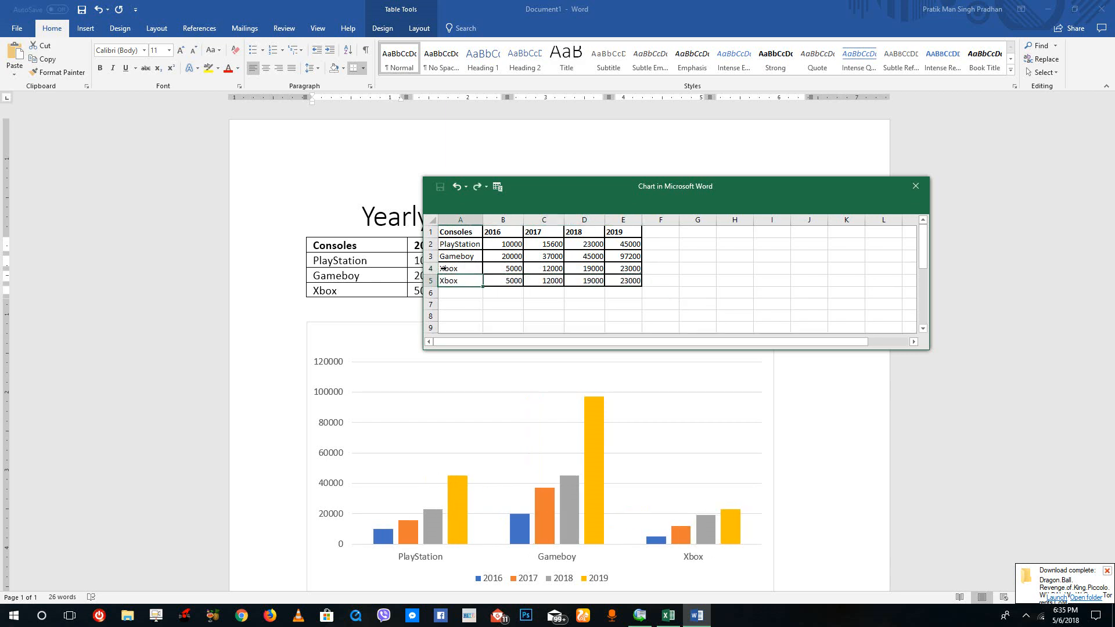
{"action": "key", "text": "Right"}
{"action": "key", "text": "Left"}
{"action": "key", "text": "Right"}
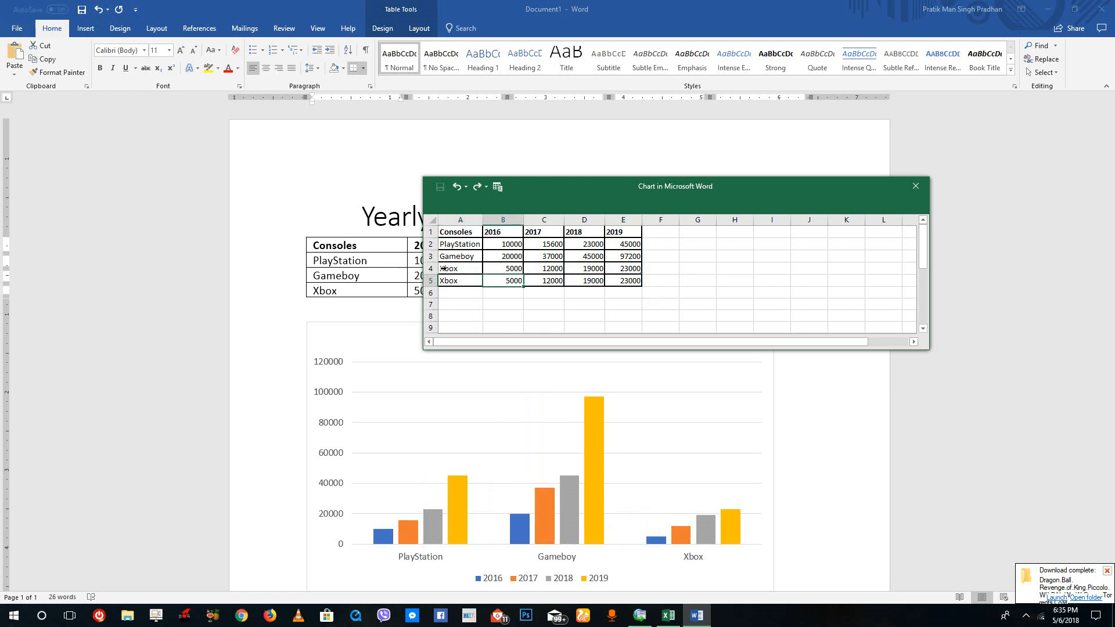
{"action": "right_click", "coordinate": [433, 281]}
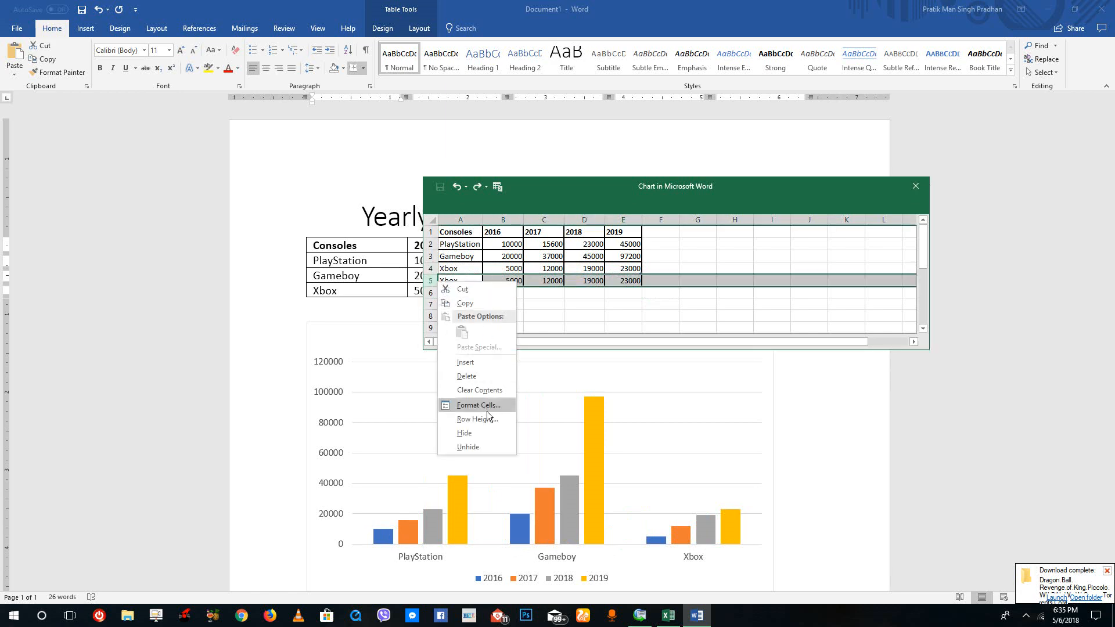
{"action": "left_click", "coordinate": [666, 282]}
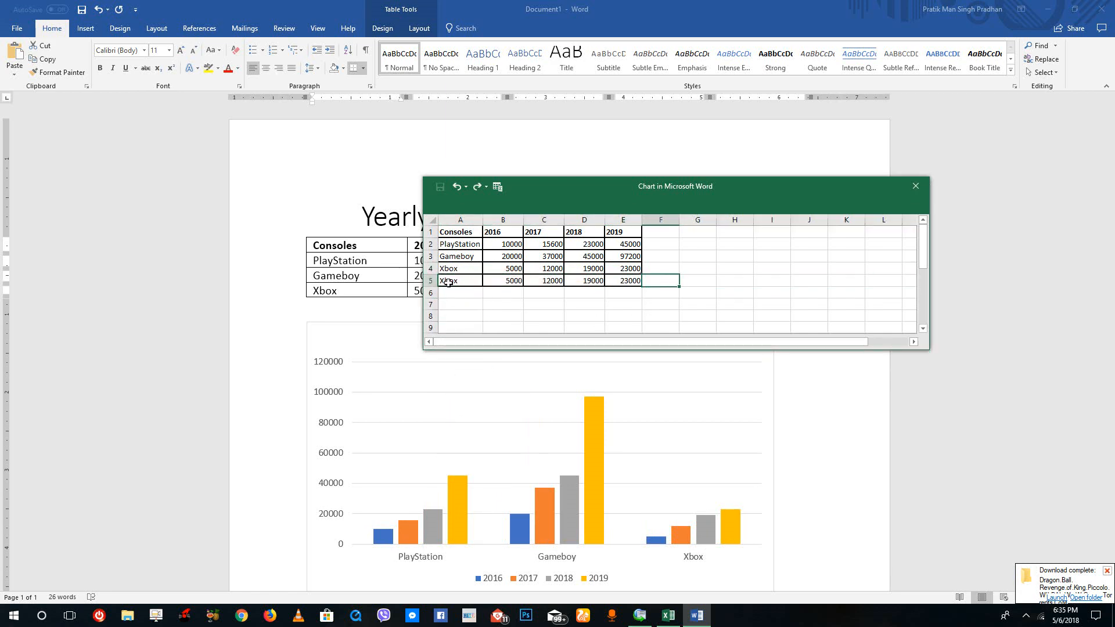
{"action": "left_click", "coordinate": [431, 283]}
{"action": "right_click", "coordinate": [431, 283]}
{"action": "left_click", "coordinate": [592, 320]}
{"action": "key", "text": "ctrl+z"}
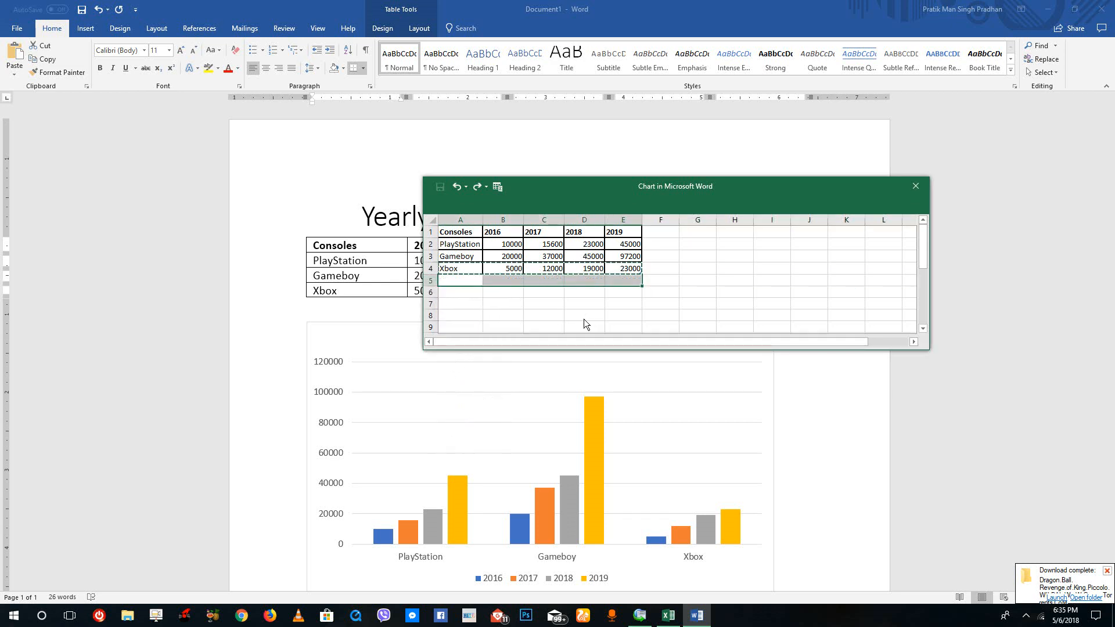
{"action": "left_click", "coordinate": [584, 319]}
{"action": "left_click", "coordinate": [696, 279]}
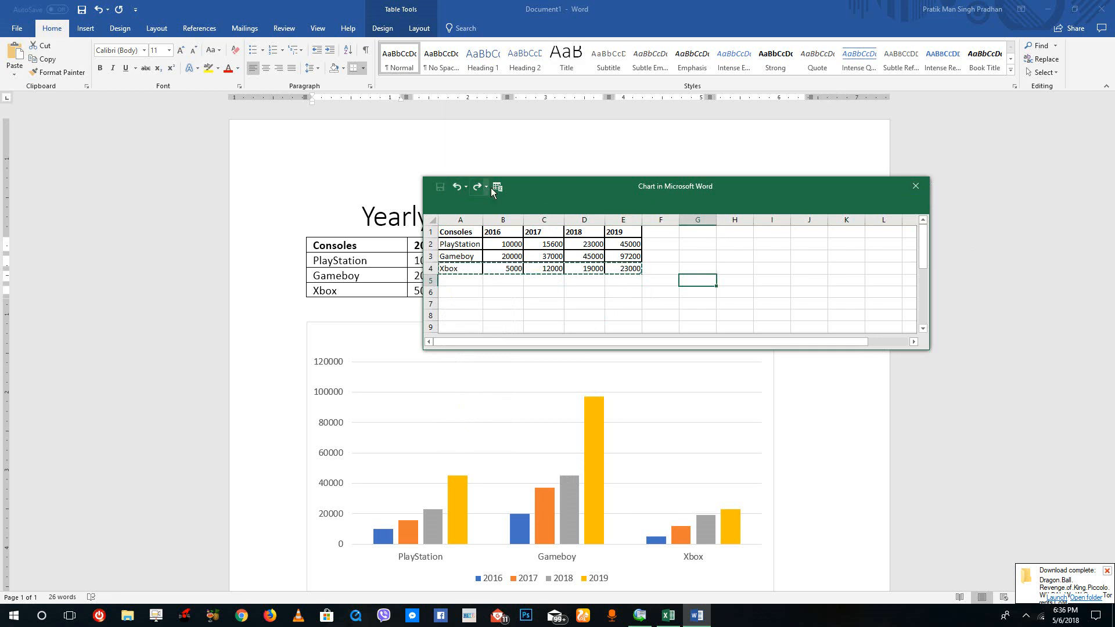
Close the chart's data sheet and select the chart's plot area.
{"action": "left_click", "coordinate": [919, 186]}
{"action": "left_click", "coordinate": [579, 376]}
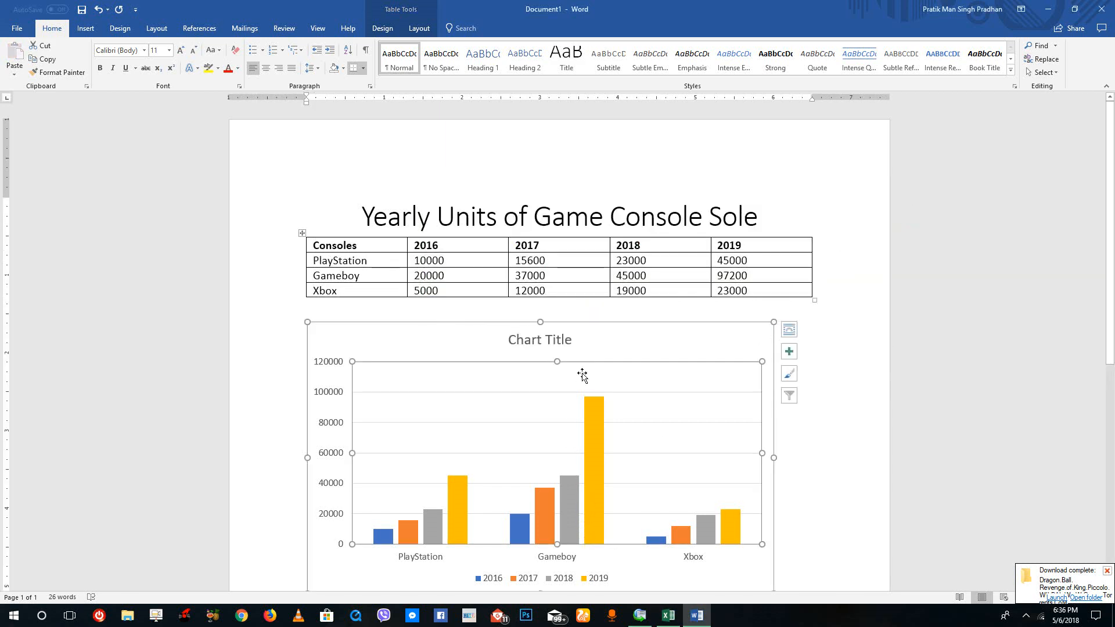
{"action": "scroll", "coordinate": [576, 328], "scroll_direction": "up", "scroll_amount": 1}
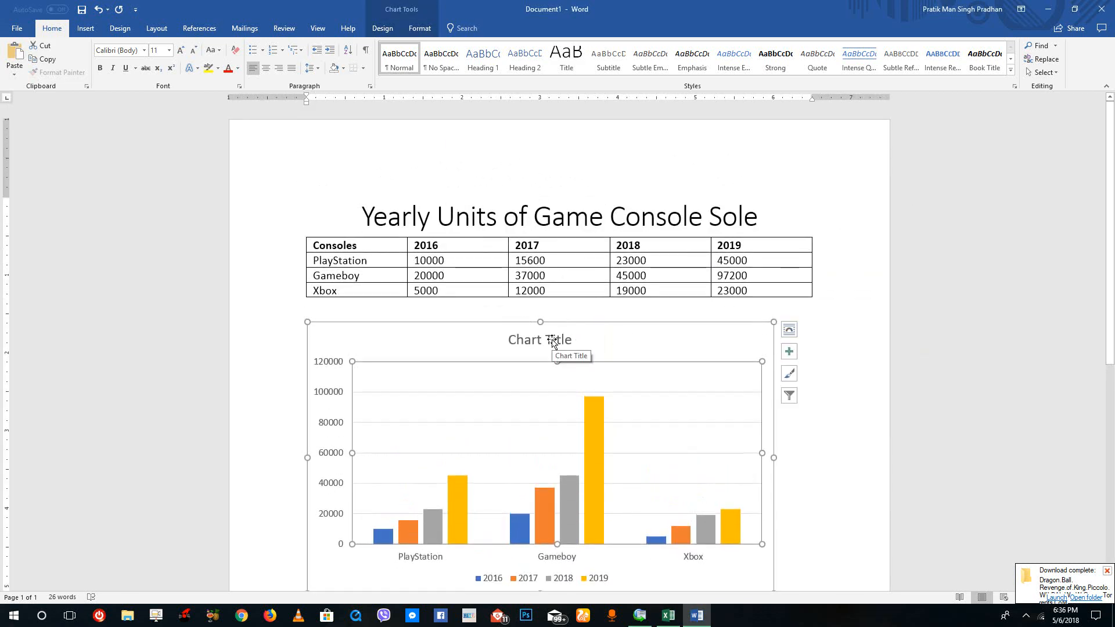
Replace the placeholder chart title with the copied document heading "Yearly Units of Game Console Sole" and close the formatting pane.
{"action": "triple_click", "coordinate": [522, 216]}
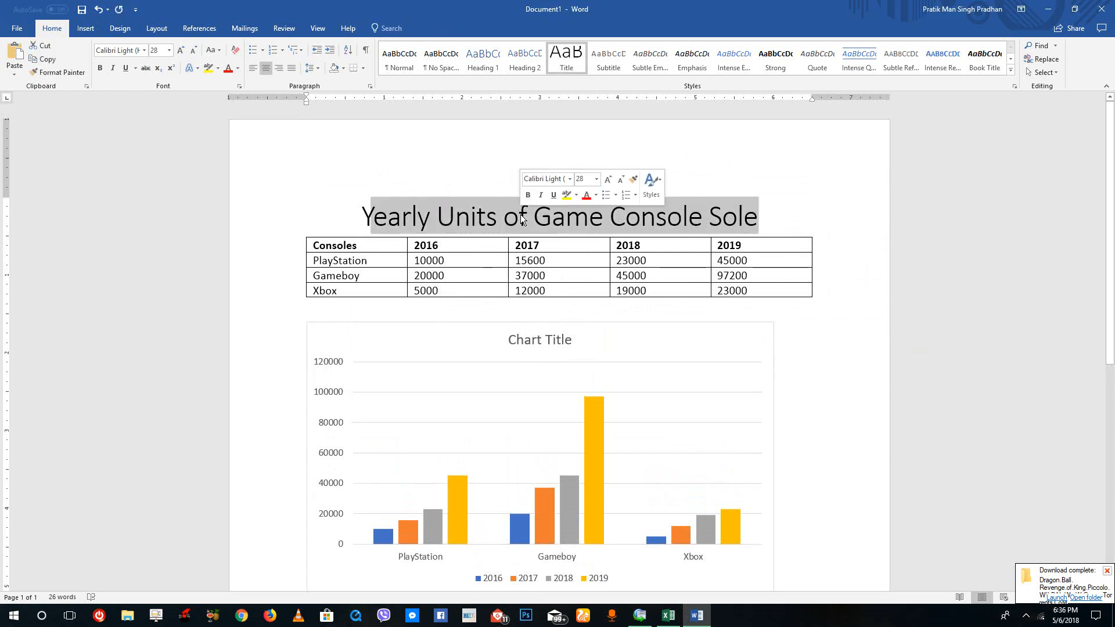
{"action": "double_click", "coordinate": [540, 341]}
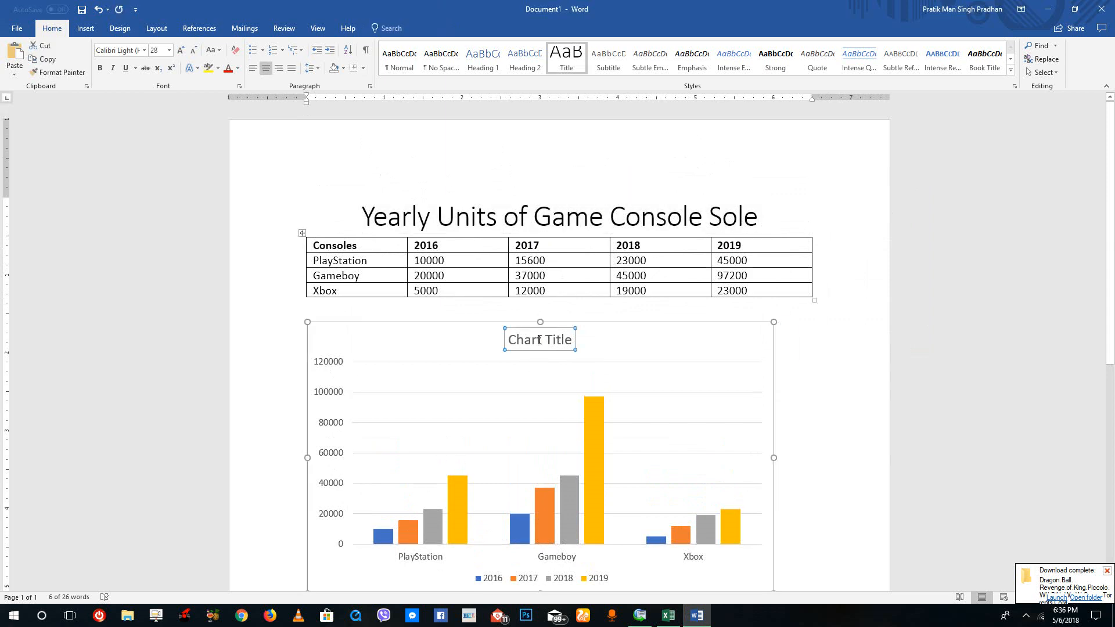
{"action": "left_click", "coordinate": [459, 343]}
{"action": "left_click", "coordinate": [461, 342]}
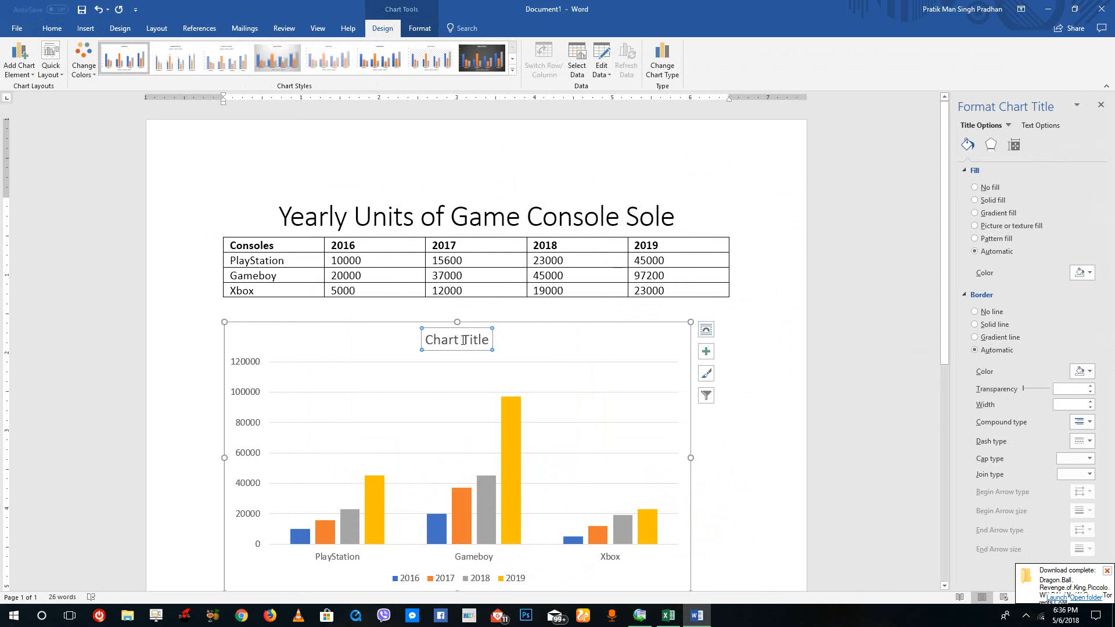
{"action": "triple_click", "coordinate": [464, 341]}
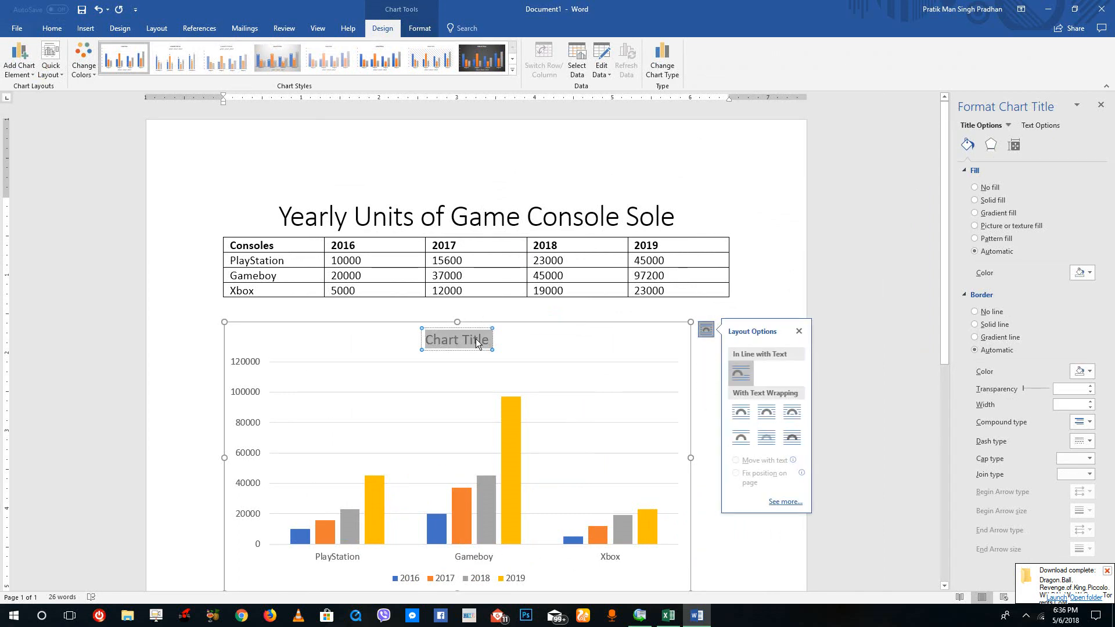
{"action": "key", "text": "ctrl+v"}
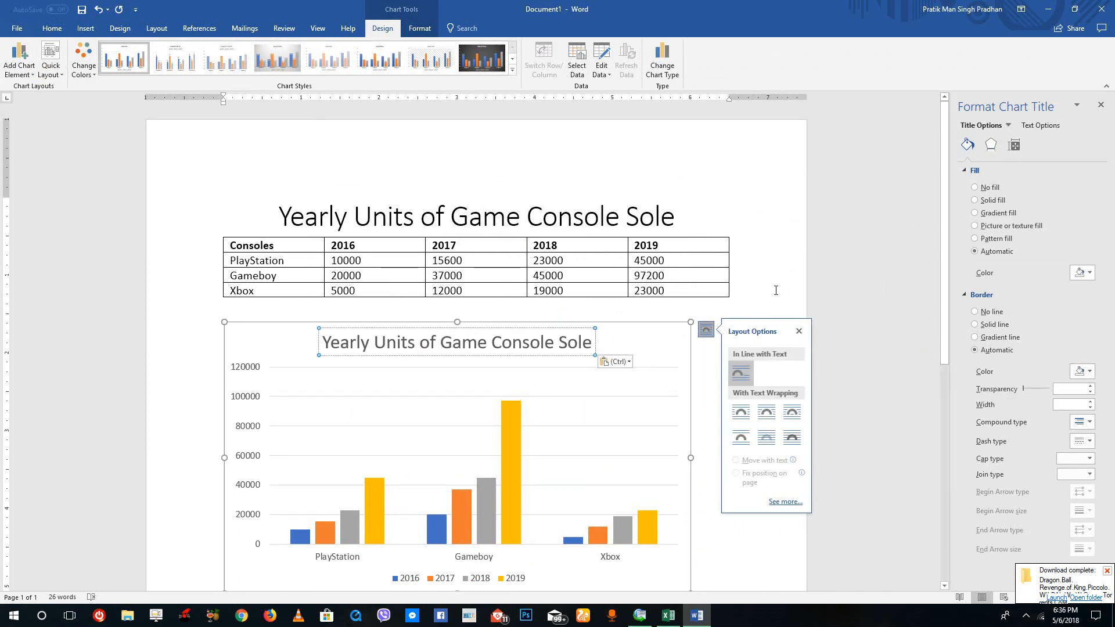
{"action": "double_click", "coordinate": [776, 290]}
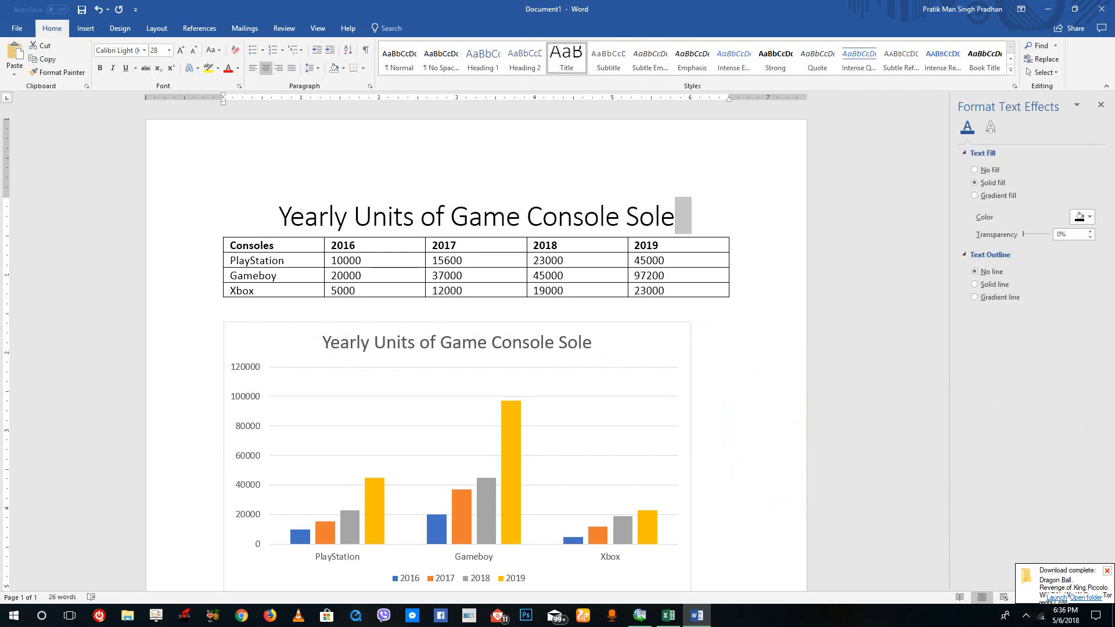
{"action": "left_click", "coordinate": [1100, 105]}
Preview the available chart styles and apply Style 4 to the game console column chart.
{"action": "left_click", "coordinate": [617, 425]}
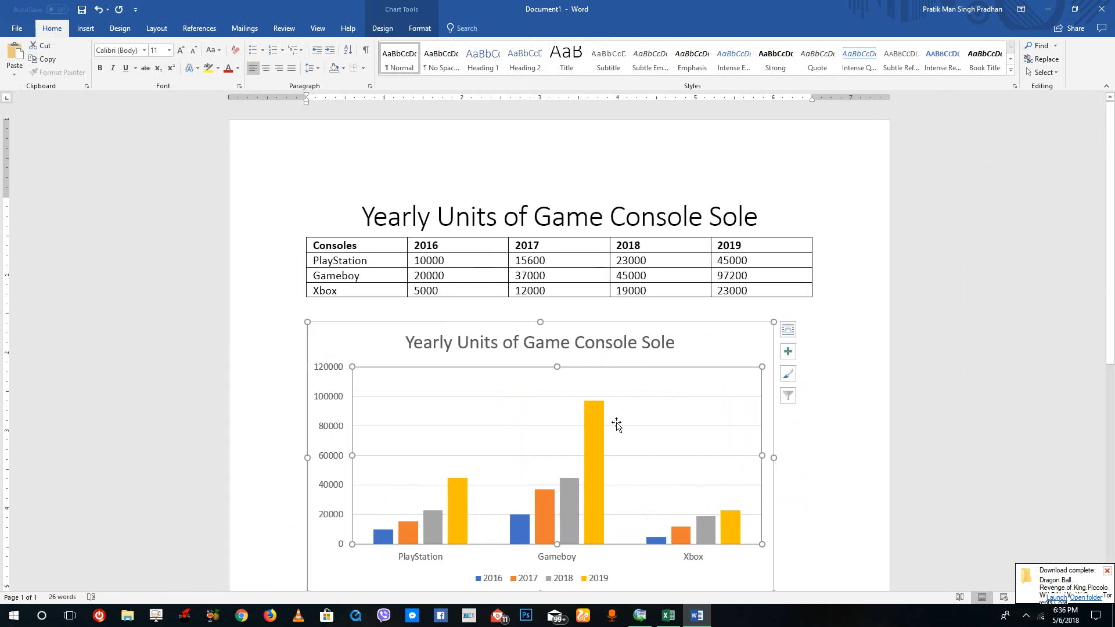
{"action": "scroll", "coordinate": [617, 425], "scroll_direction": "down", "scroll_amount": 3}
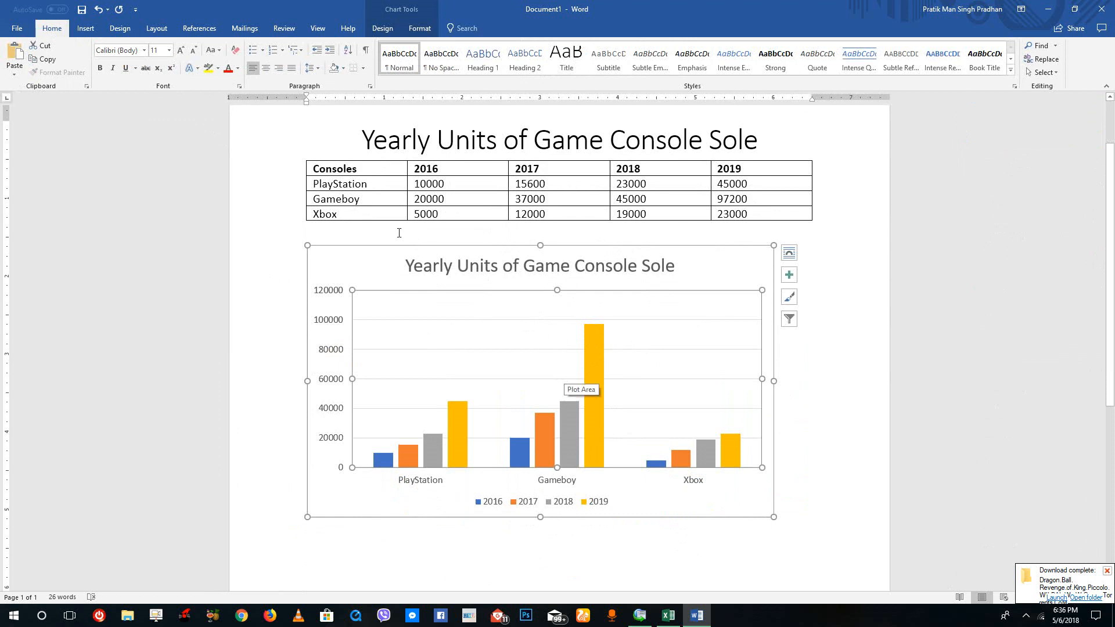
{"action": "left_click", "coordinate": [382, 29]}
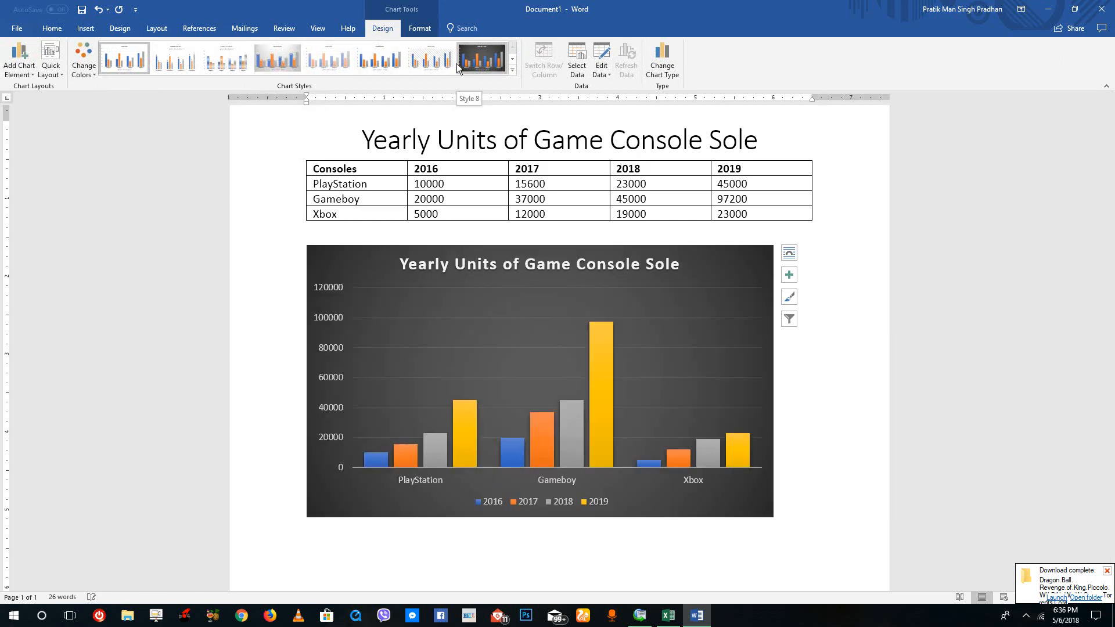
{"action": "left_click", "coordinate": [511, 59]}
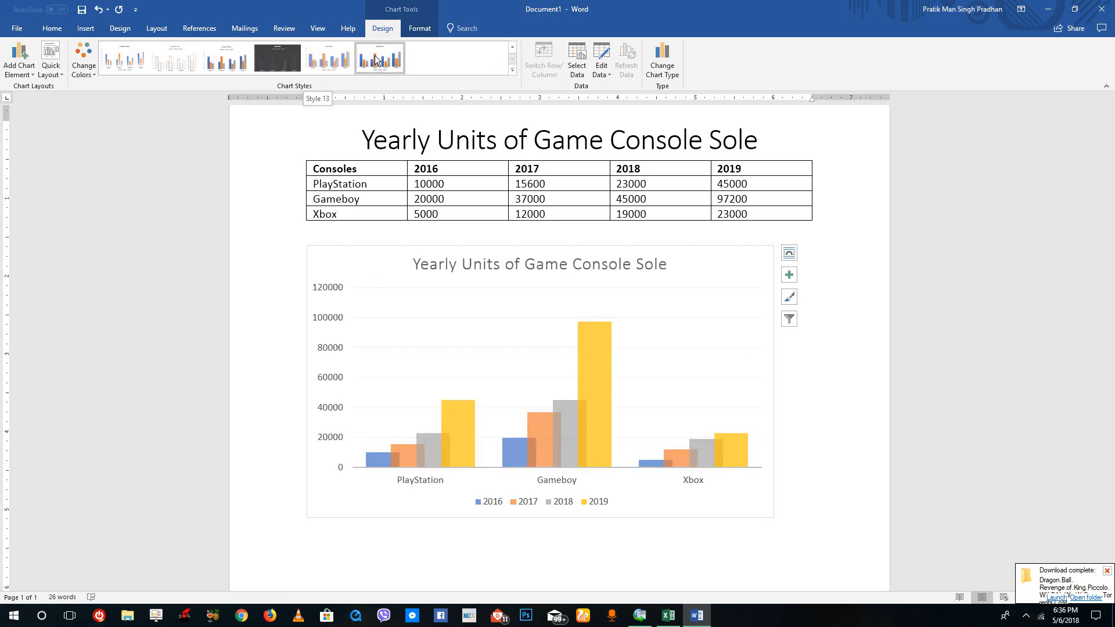
{"action": "left_click", "coordinate": [397, 59]}
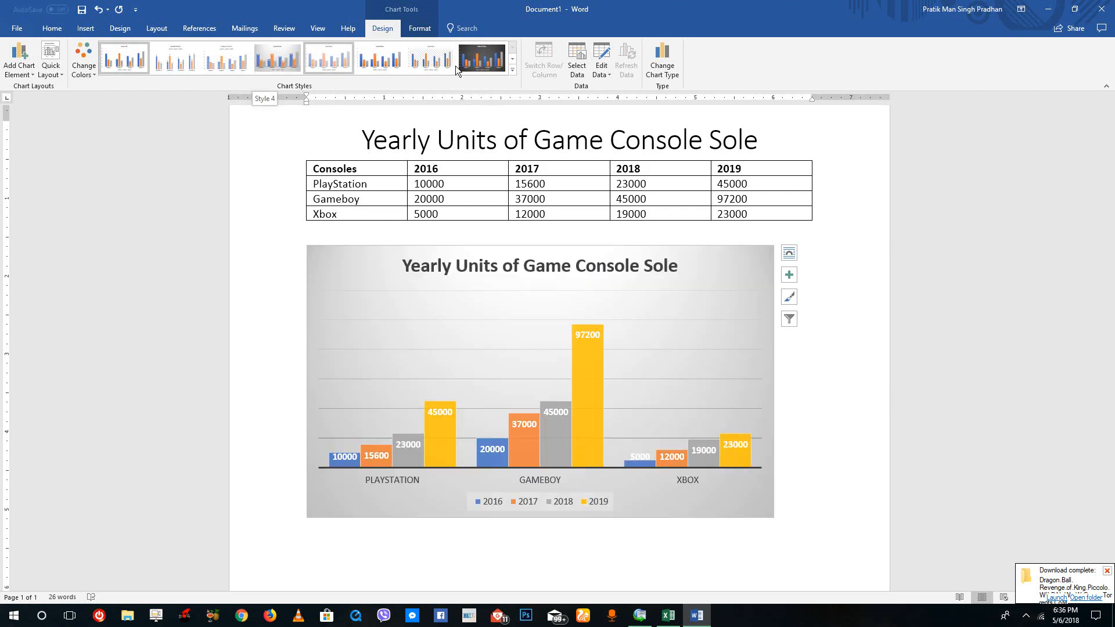
{"action": "left_click", "coordinate": [512, 60]}
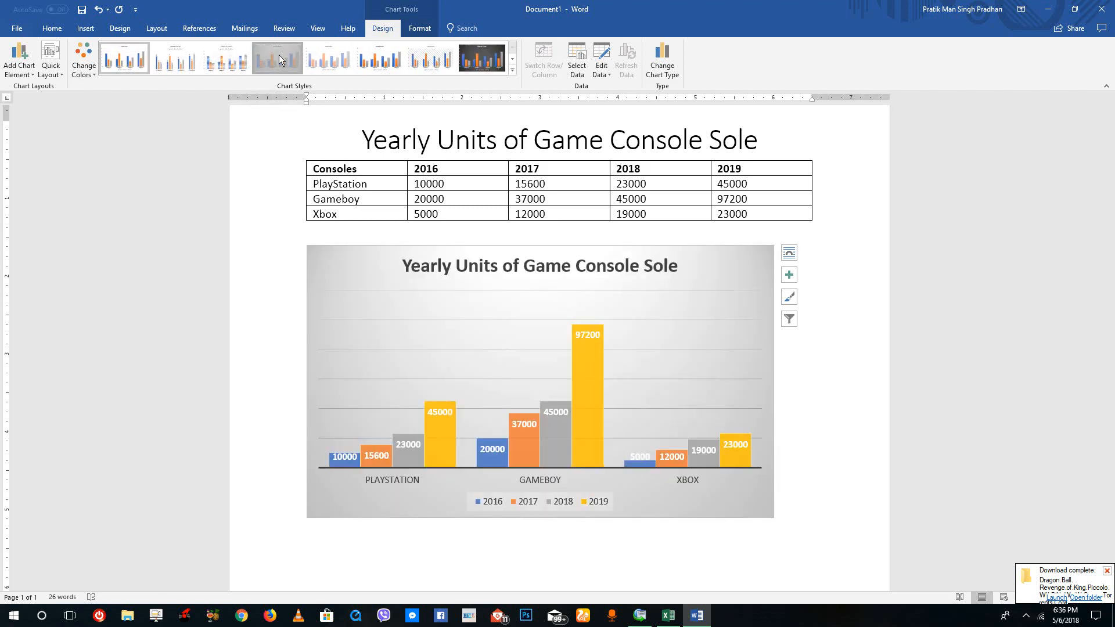
{"action": "left_click", "coordinate": [276, 59]}
Change the chart's colors to the monochromatic blue palette running from dark to light.
{"action": "left_click", "coordinate": [83, 60]}
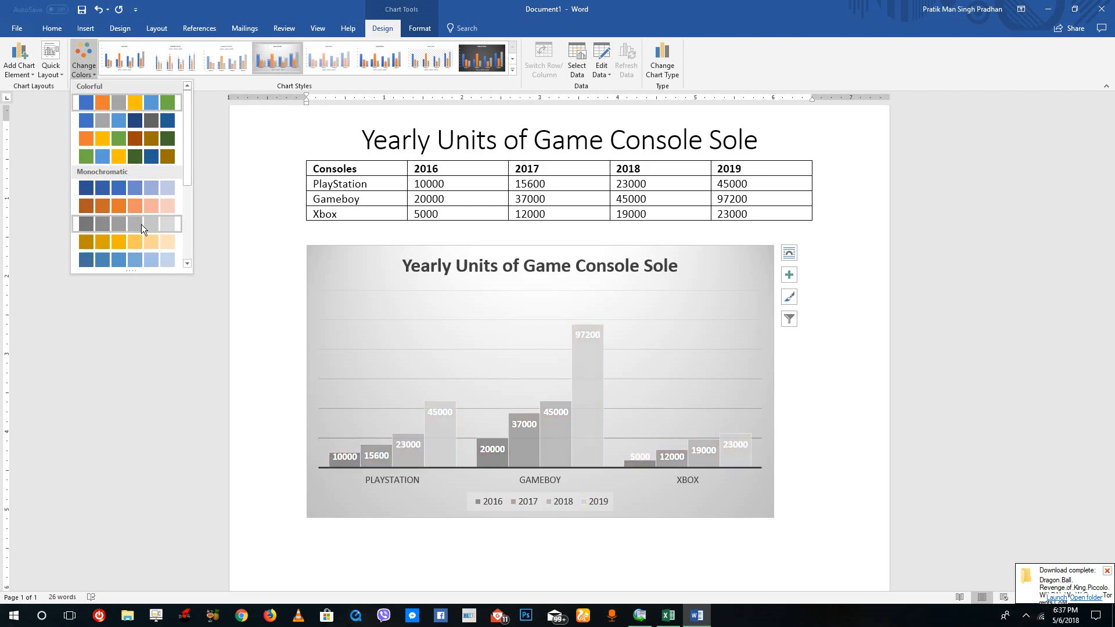
{"action": "scroll", "coordinate": [141, 224], "scroll_direction": "down", "scroll_amount": 3}
{"action": "scroll", "coordinate": [142, 174], "scroll_direction": "up", "scroll_amount": 3}
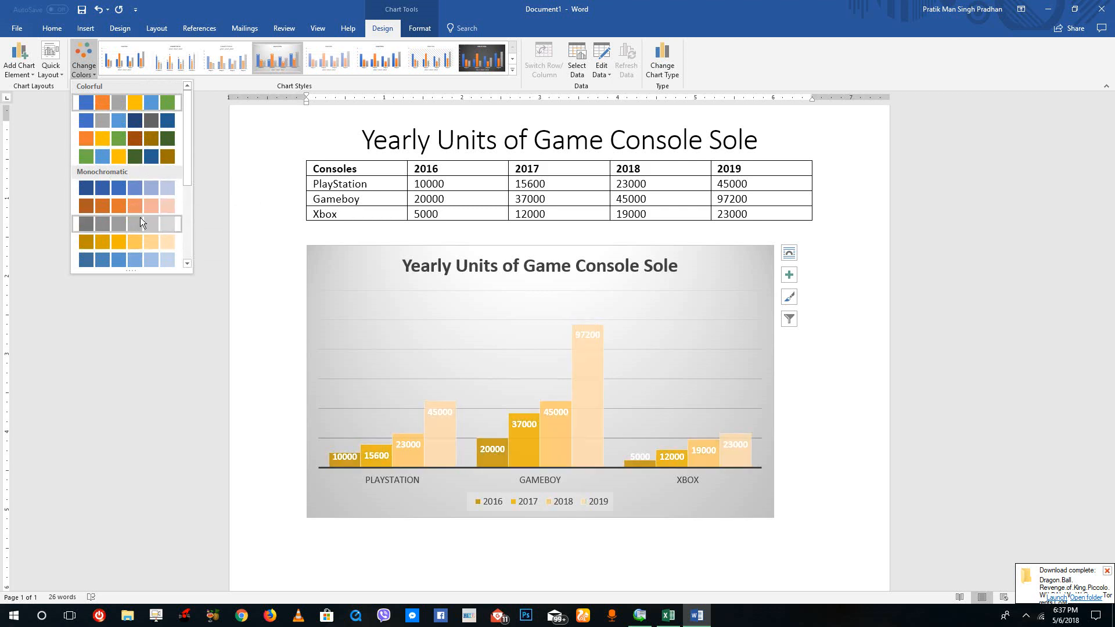
{"action": "left_click", "coordinate": [147, 194]}
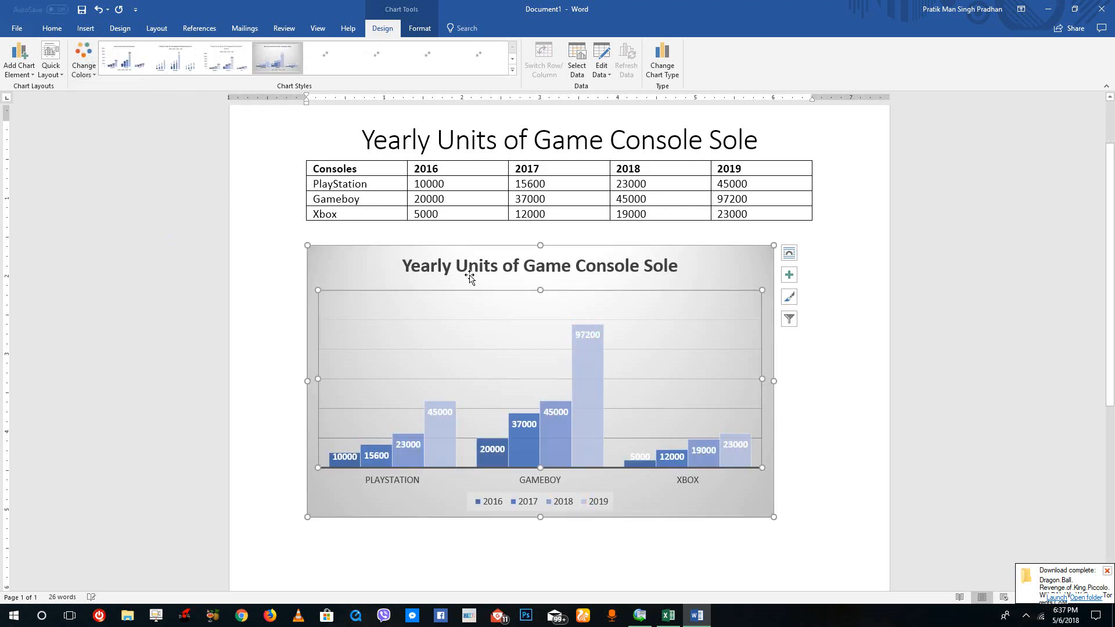
Examine the style and color choices beside the chart without applying any.
{"action": "left_click", "coordinate": [790, 298]}
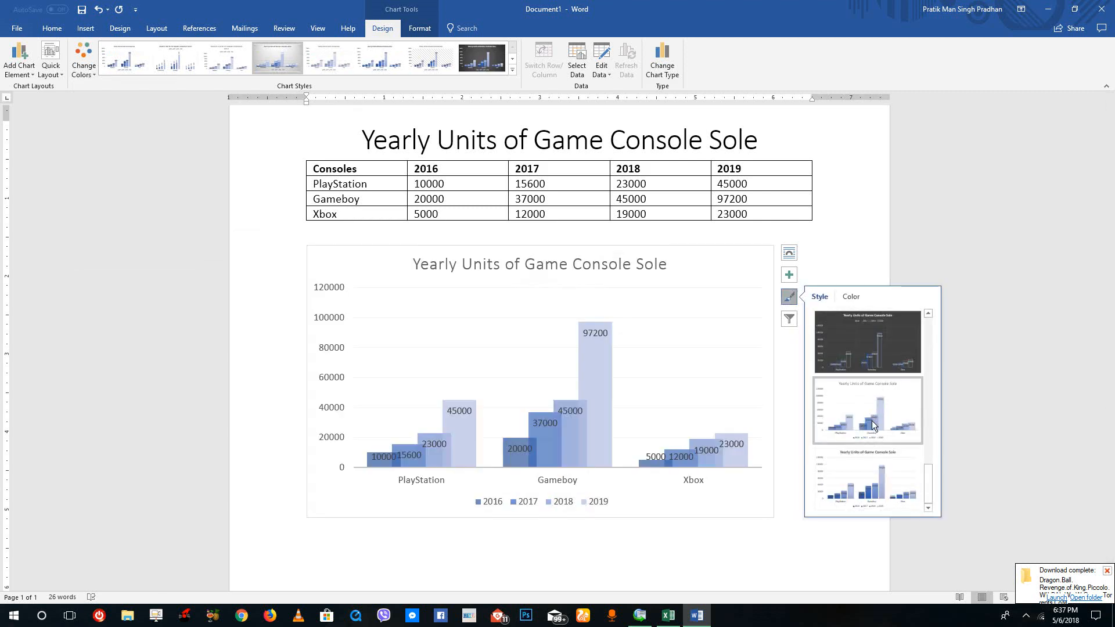
{"action": "left_click", "coordinate": [852, 296]}
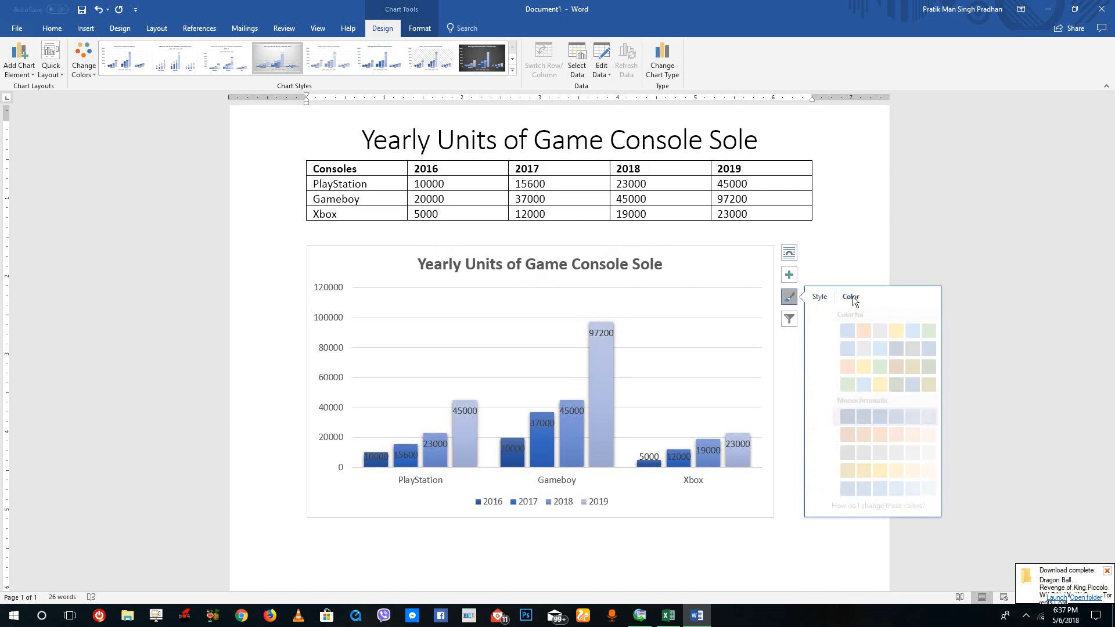
{"action": "mouse_move", "coordinate": [869, 504]}
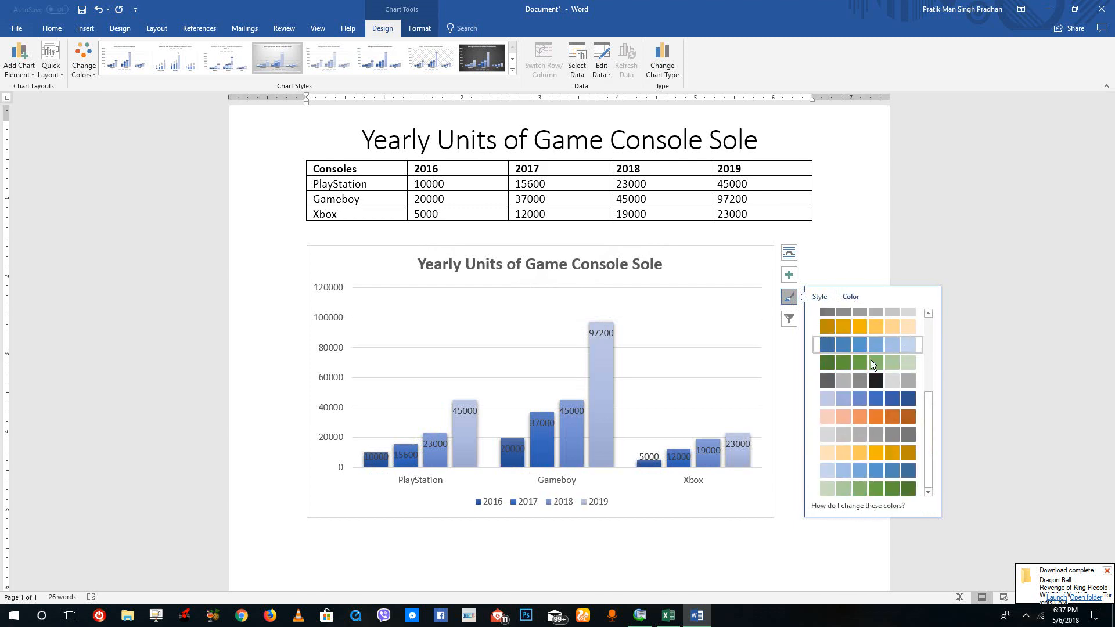
{"action": "left_click", "coordinate": [1108, 571]}
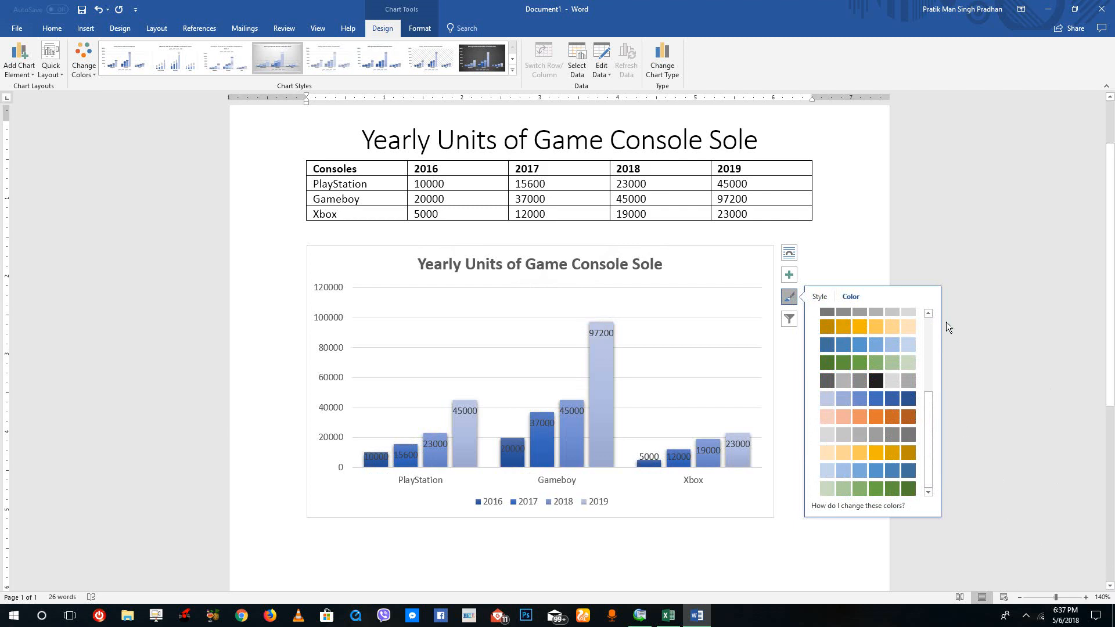
{"action": "left_click", "coordinate": [791, 300]}
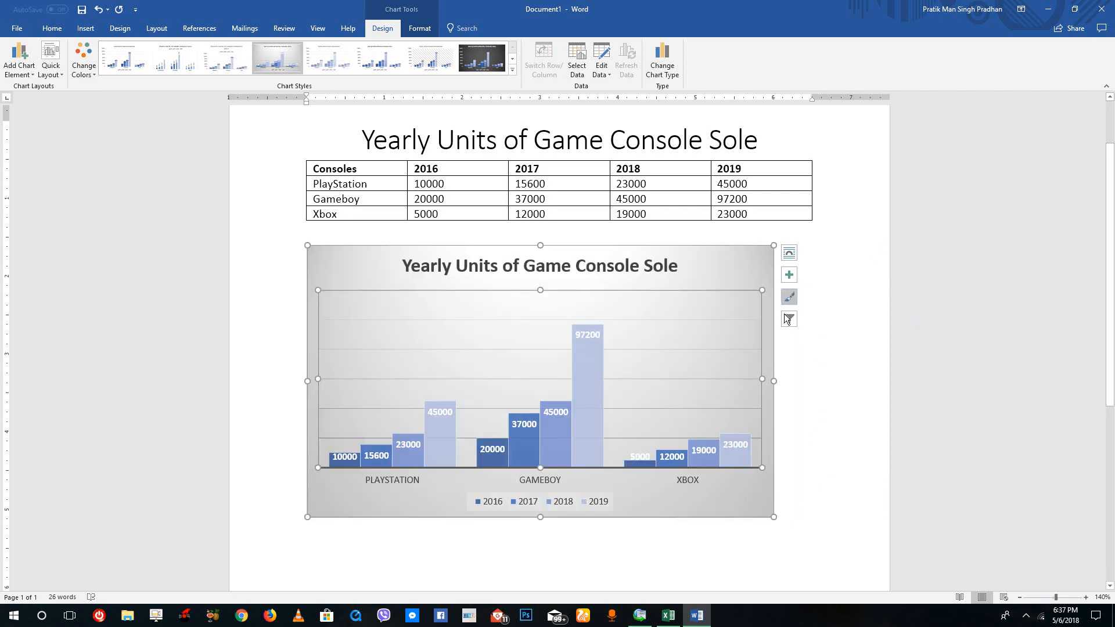
Set the chart's colors to the first Colorful palette with blue, orange, gray and yellow.
{"action": "left_click", "coordinate": [93, 60]}
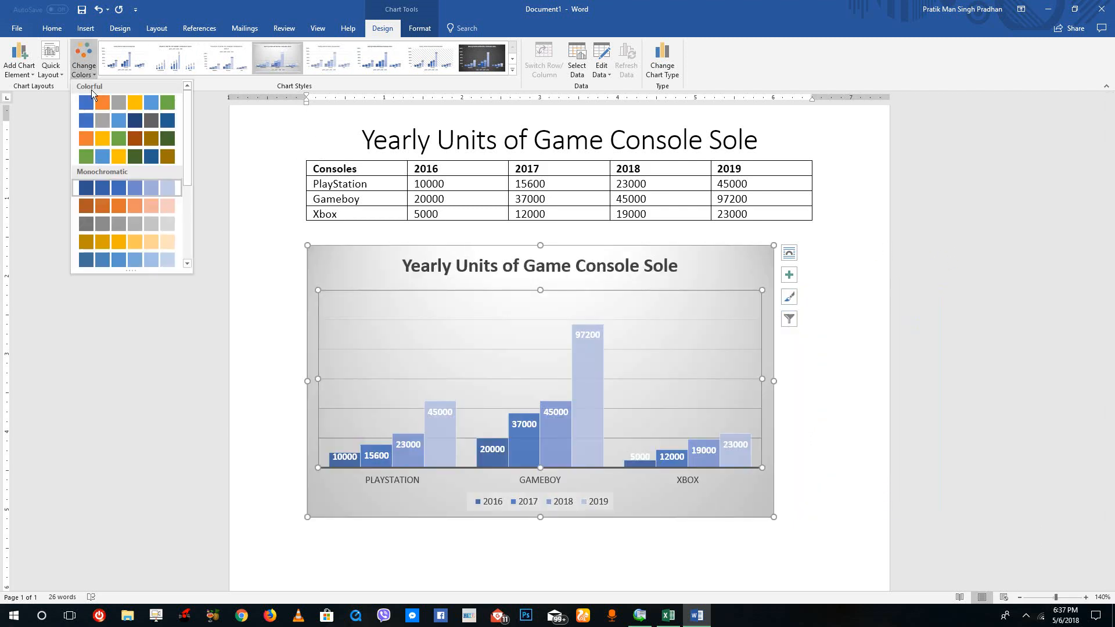
{"action": "left_click", "coordinate": [134, 104]}
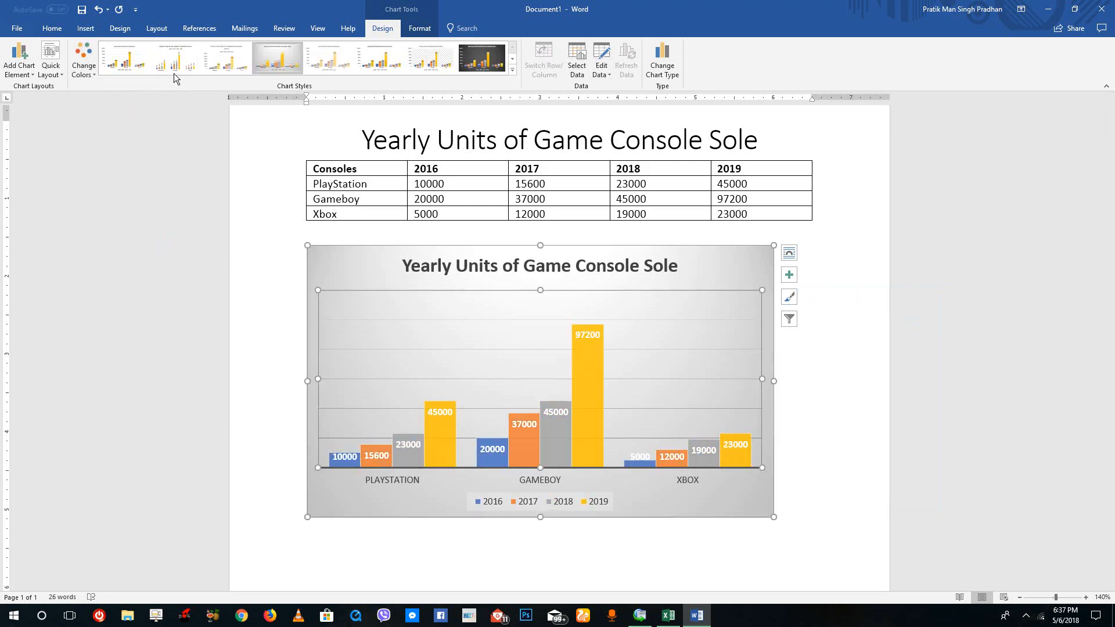
Show the primary vertical axis on the game console column chart.
{"action": "left_click", "coordinate": [18, 70]}
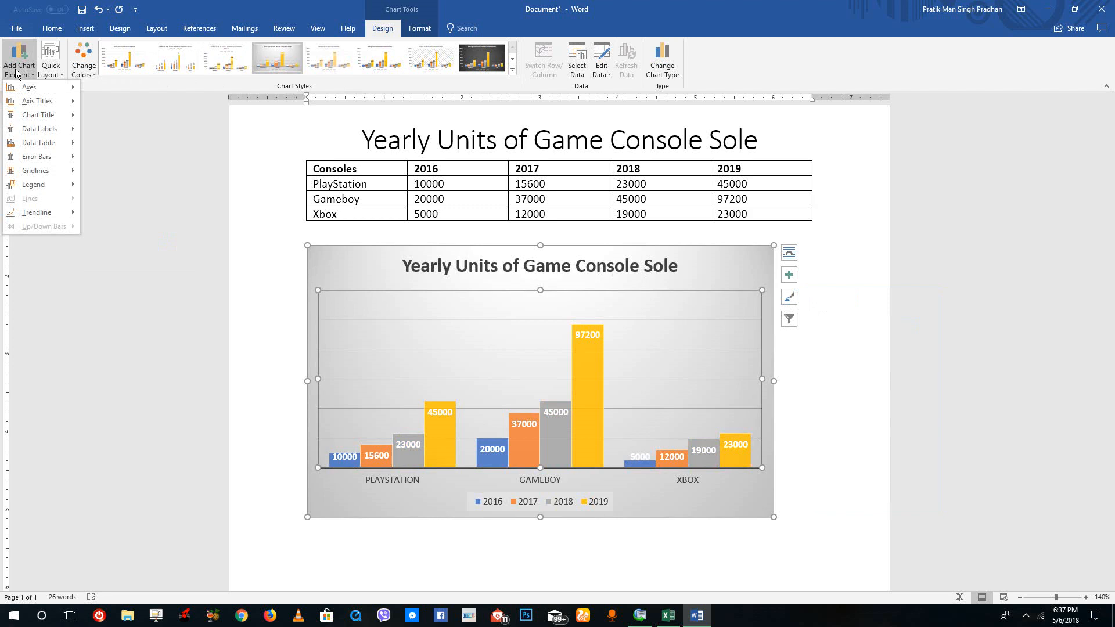
{"action": "mouse_move", "coordinate": [26, 87]}
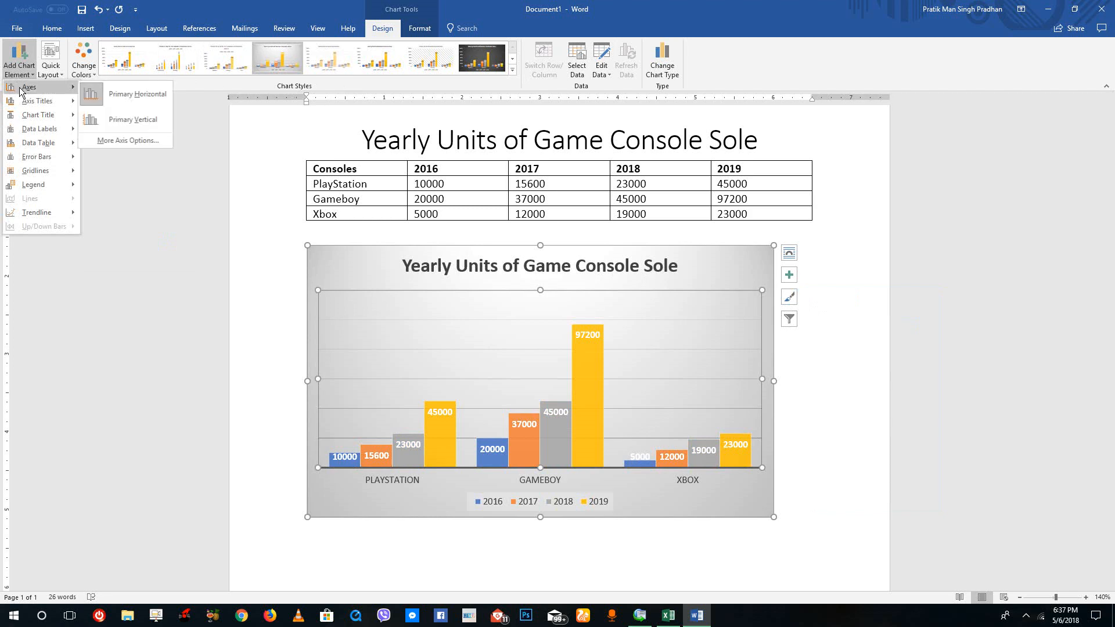
{"action": "left_click", "coordinate": [128, 96]}
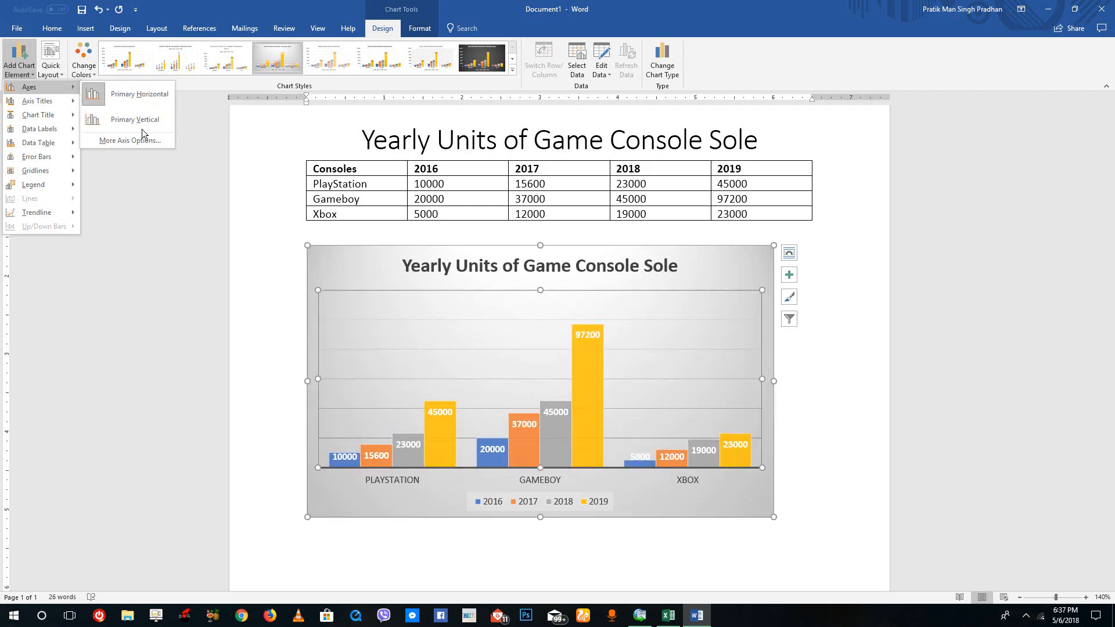
{"action": "left_click", "coordinate": [119, 119]}
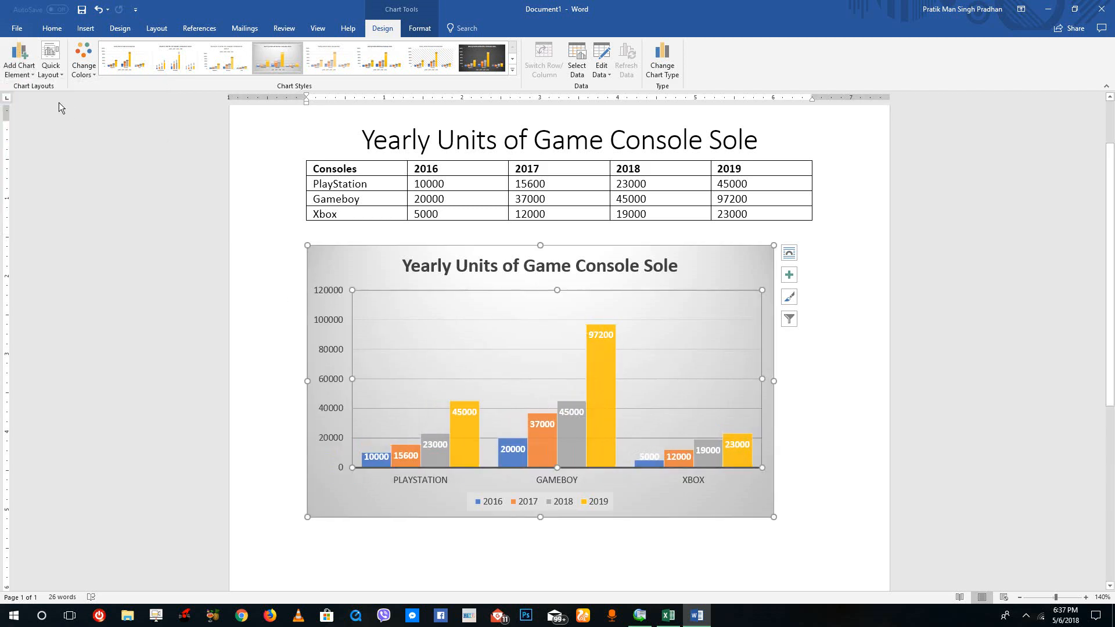
Add a primary vertical axis title to the column chart and set its text to "Number of Units".
{"action": "left_click", "coordinate": [26, 67]}
{"action": "mouse_move", "coordinate": [37, 102]}
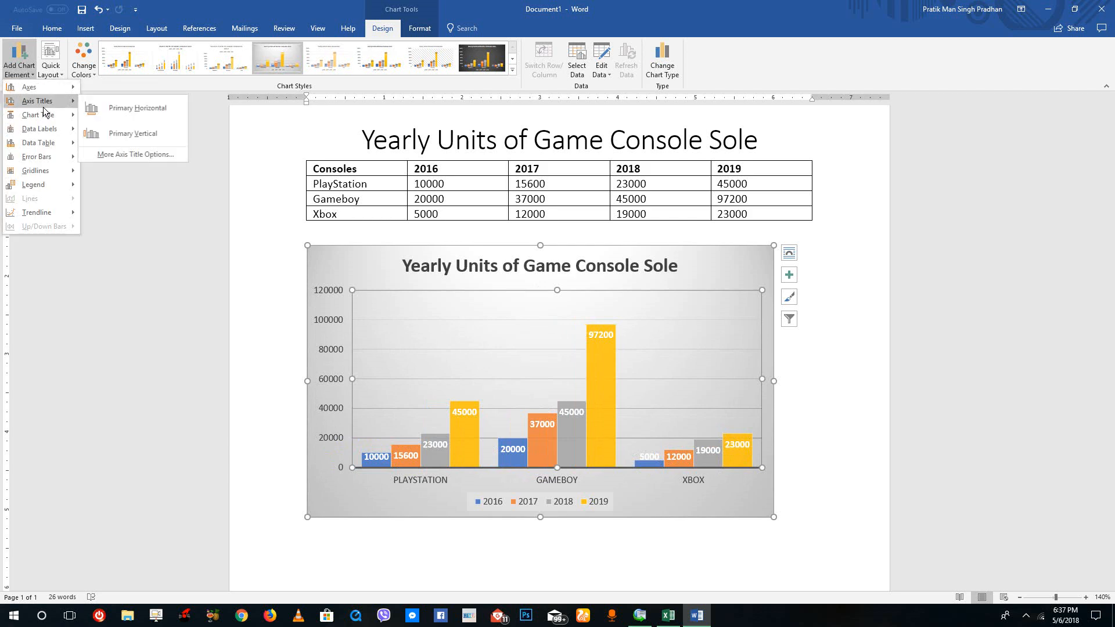
{"action": "left_click", "coordinate": [152, 133]}
{"action": "left_click", "coordinate": [327, 377]}
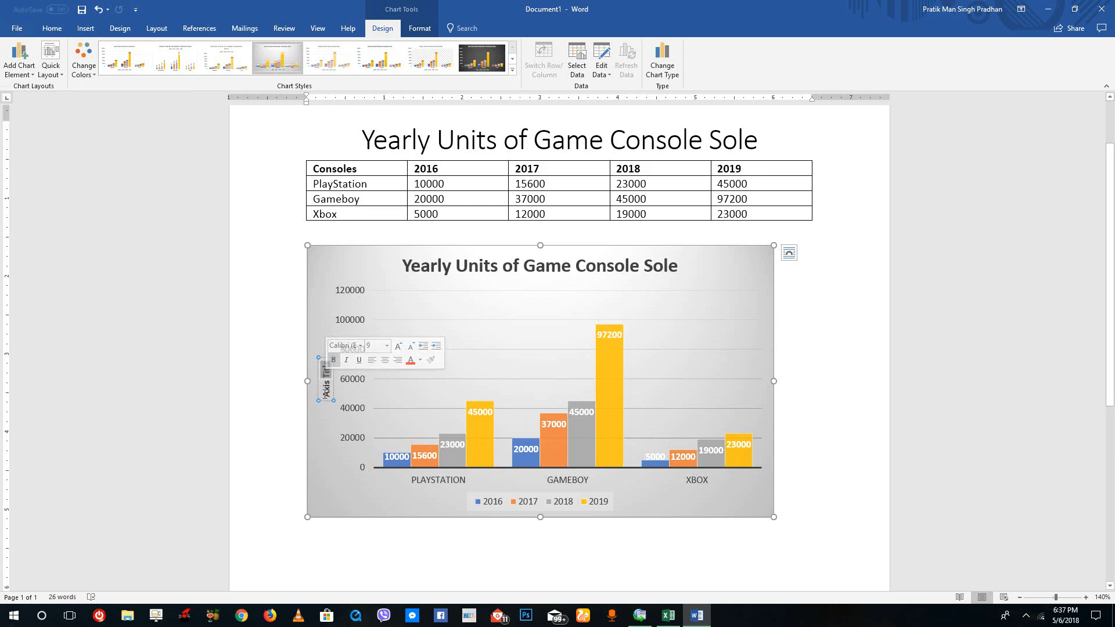
{"action": "triple_click", "coordinate": [317, 358]}
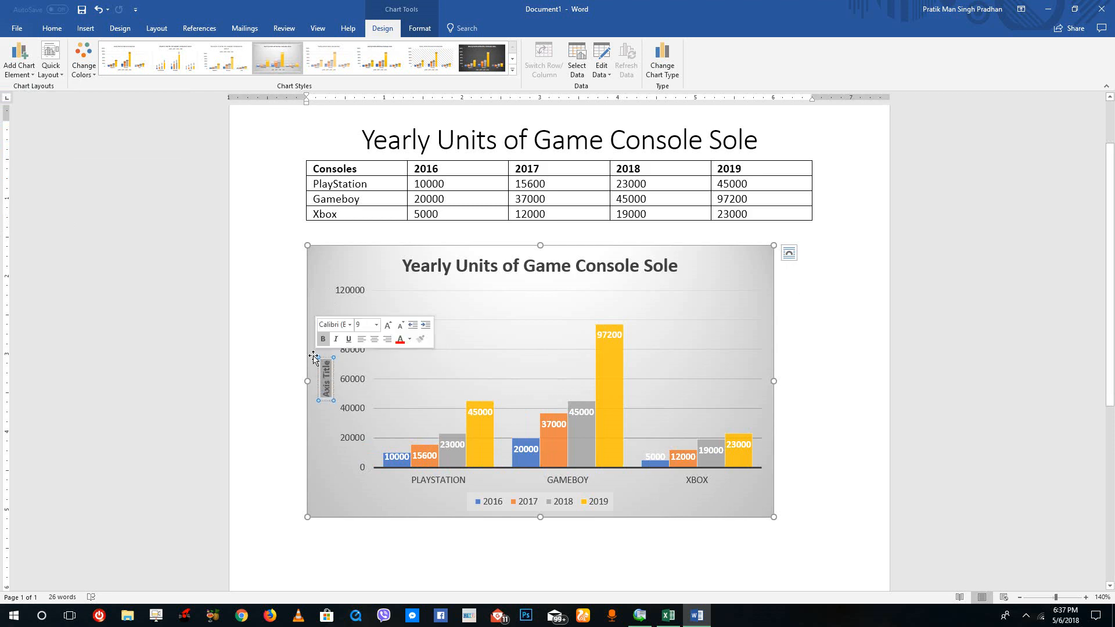
{"action": "type", "text": "Number of Units"}
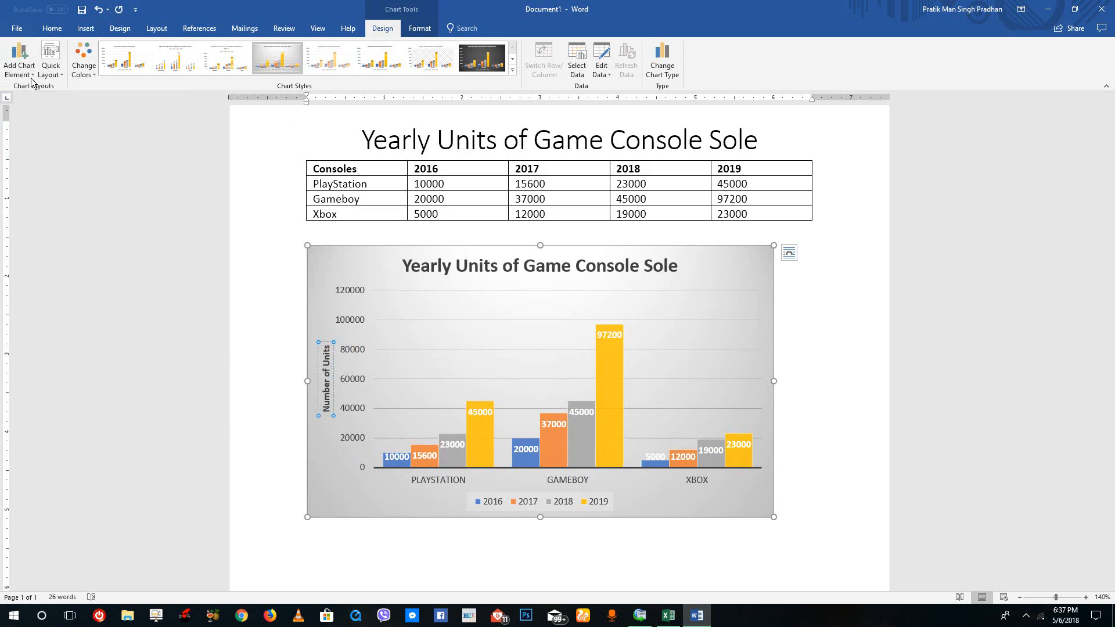
Try the chart title option None on the column chart, and undo it.
{"action": "left_click", "coordinate": [19, 61]}
{"action": "mouse_move", "coordinate": [53, 125]}
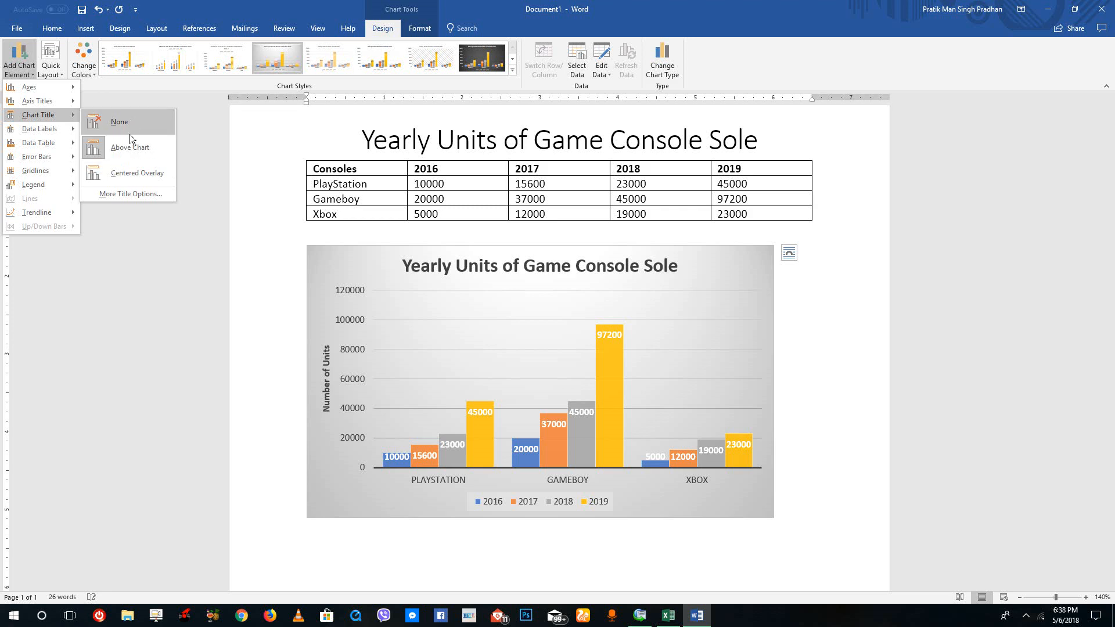
{"action": "left_click", "coordinate": [141, 122]}
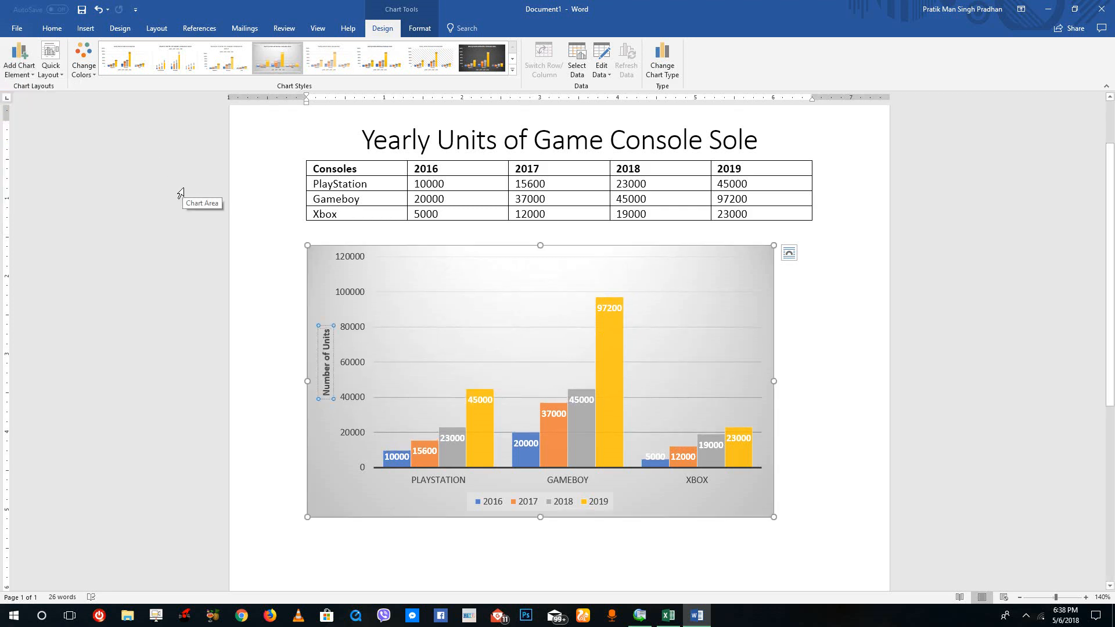
{"action": "key", "text": "ctrl+z"}
Try placing the column chart's data labels at Outside End, and undo the change.
{"action": "left_click", "coordinate": [19, 58]}
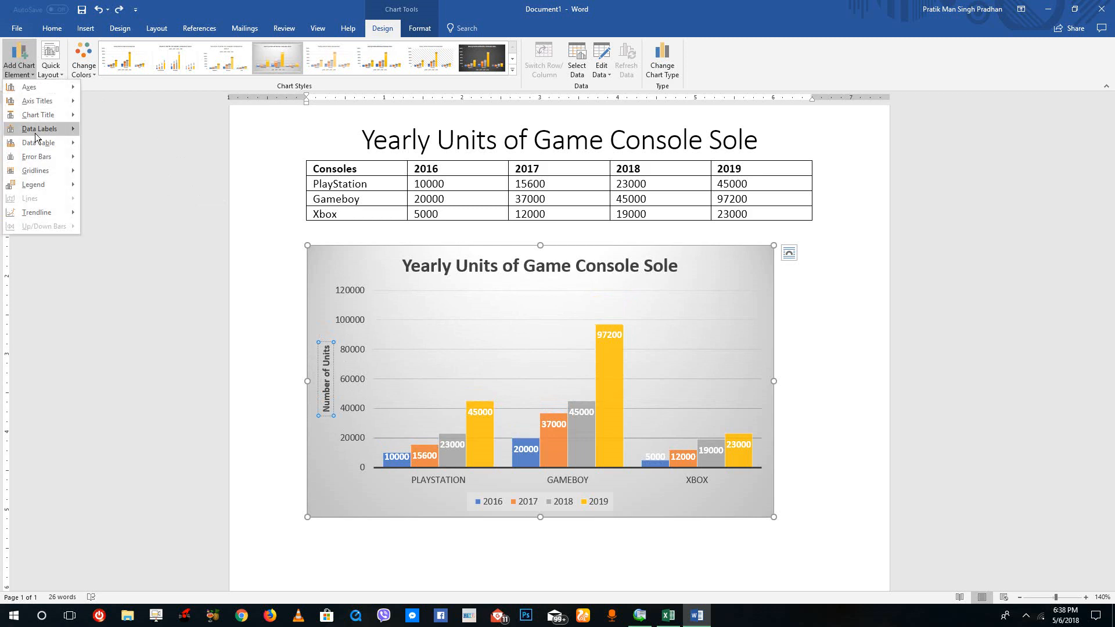
{"action": "mouse_move", "coordinate": [45, 130]}
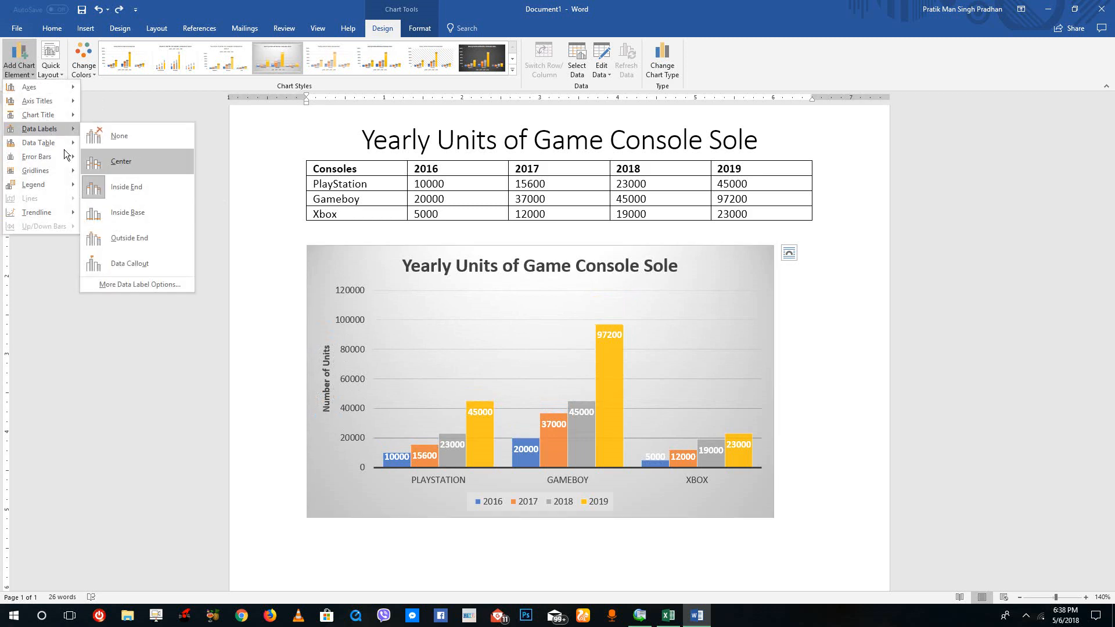
{"action": "left_click", "coordinate": [144, 244]}
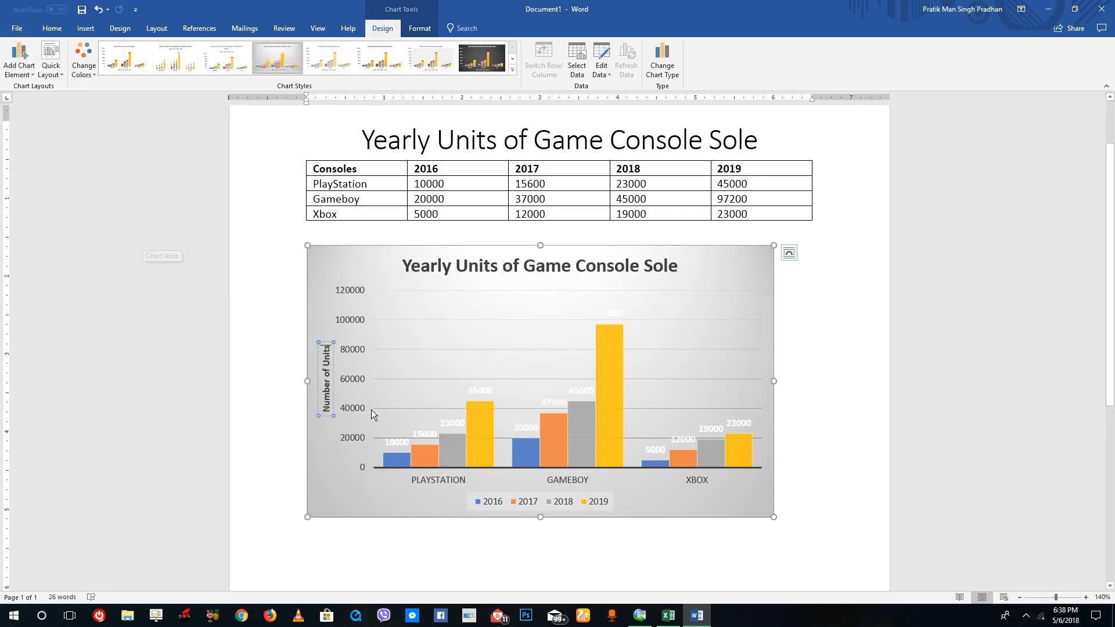
{"action": "key", "text": "ctrl+z"}
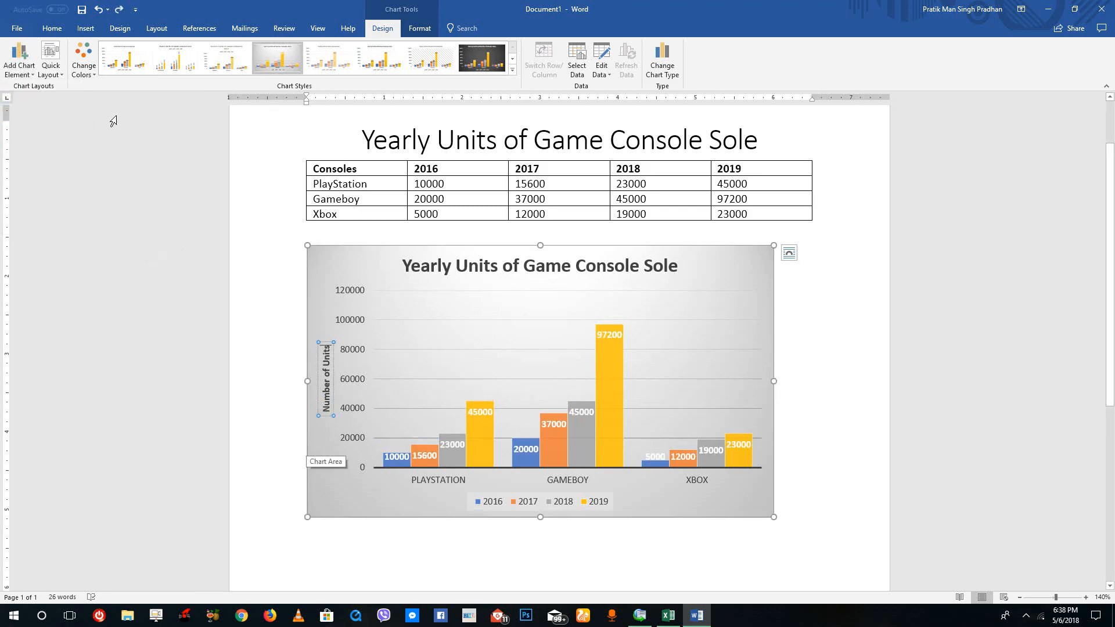
Try adding Standard Error bars to the column chart, and undo the addition.
{"action": "left_click", "coordinate": [20, 65]}
{"action": "mouse_move", "coordinate": [46, 161]}
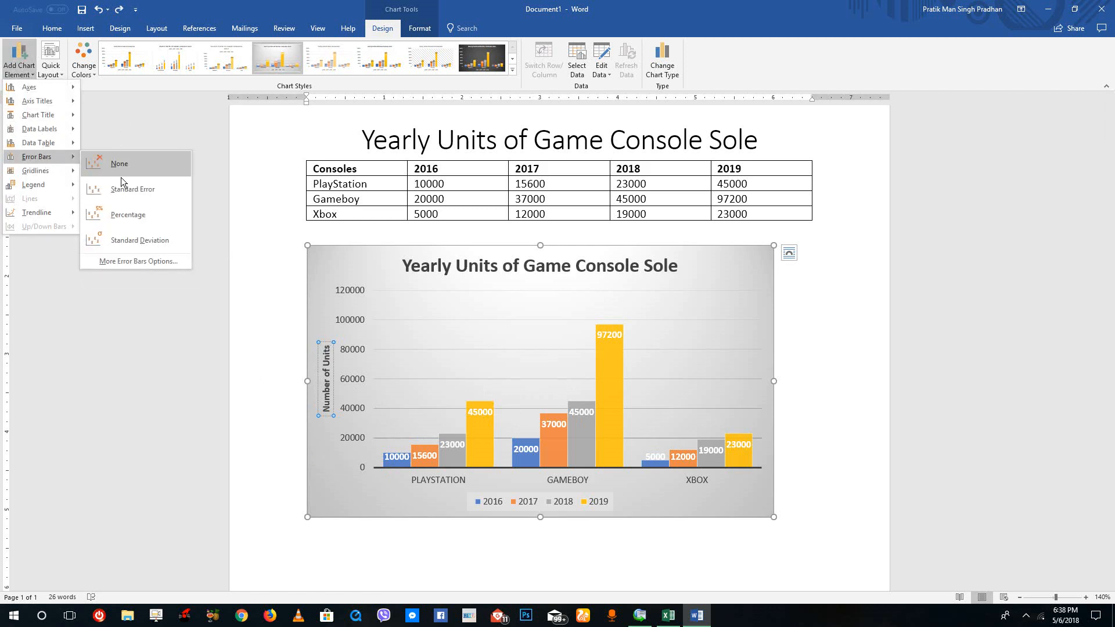
{"action": "left_click", "coordinate": [152, 196]}
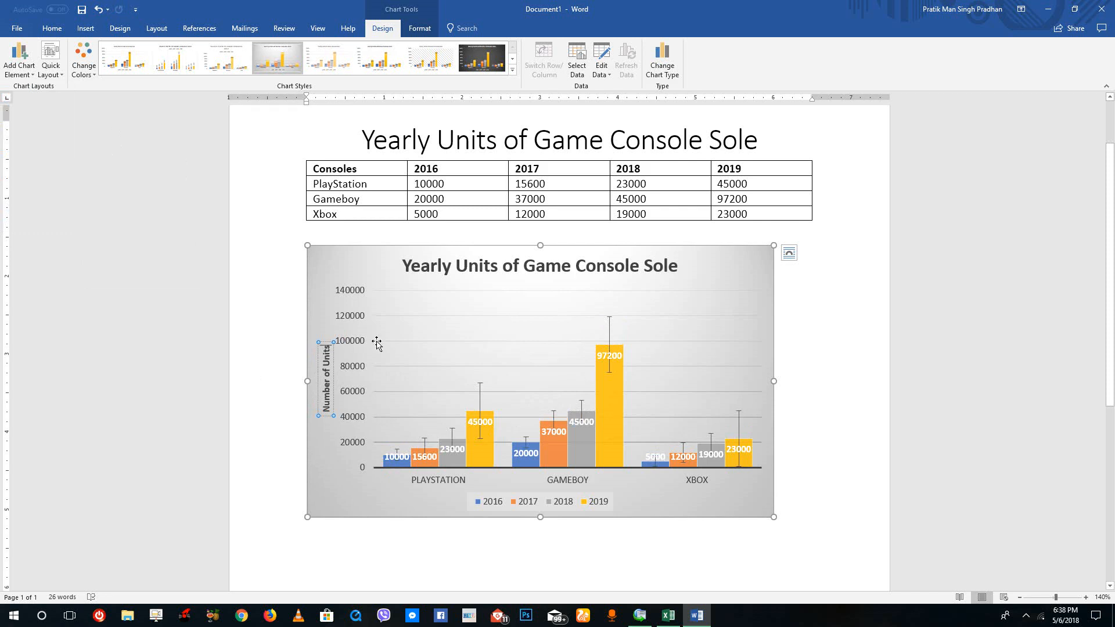
{"action": "key", "text": "ctrl+z"}
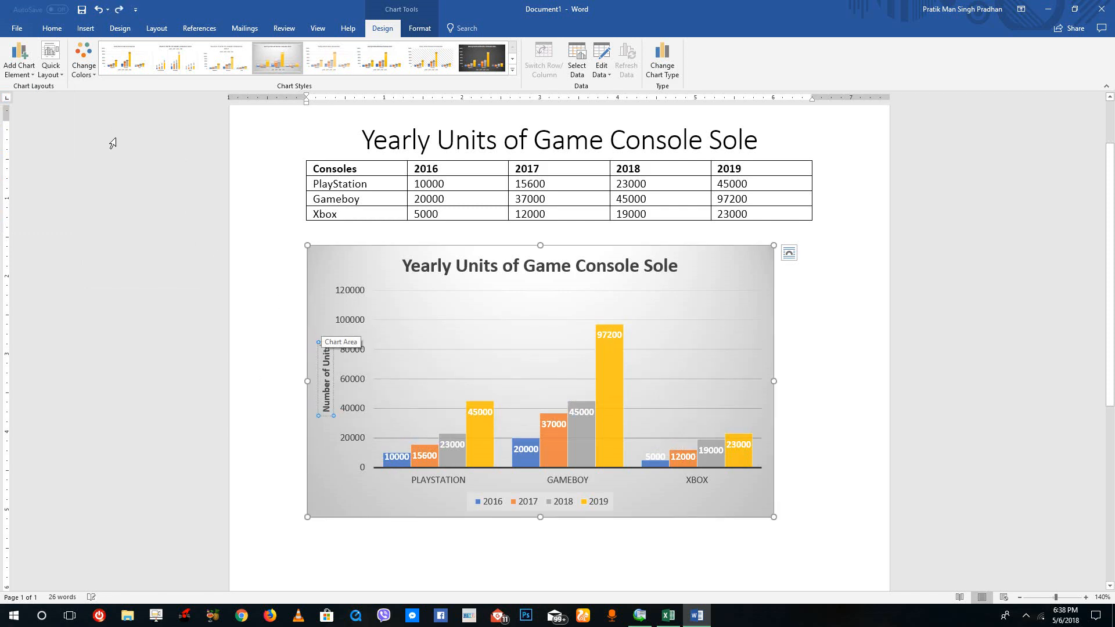
Add primary major vertical gridlines to the column chart.
{"action": "left_click", "coordinate": [21, 65]}
{"action": "mouse_move", "coordinate": [48, 174]}
{"action": "left_click", "coordinate": [148, 209]}
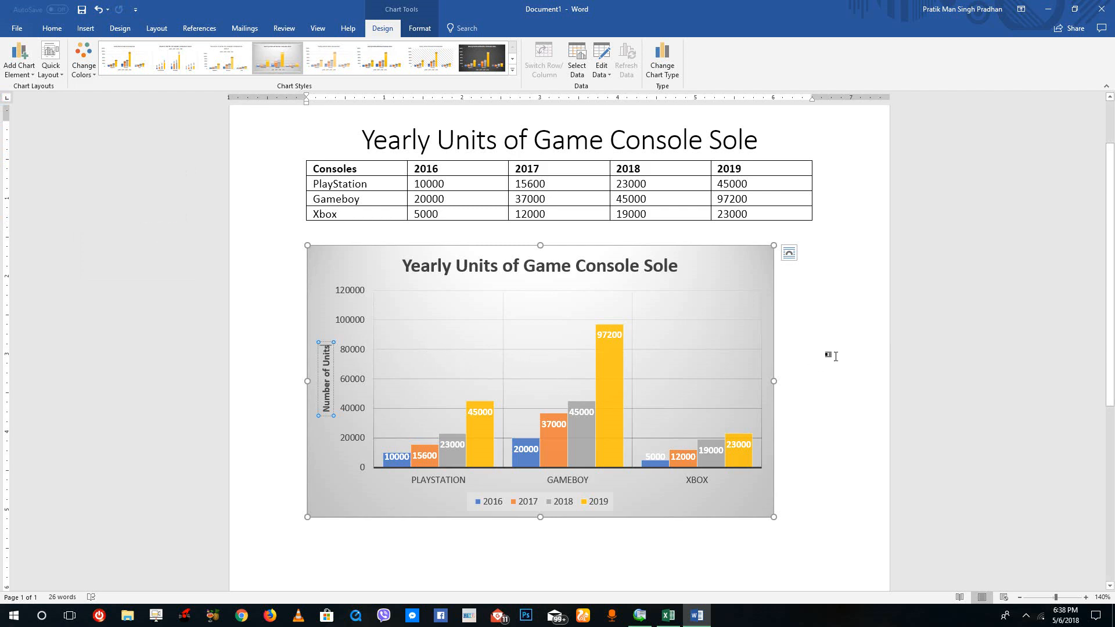
Move the column chart's legend to the right side of the chart.
{"action": "left_click", "coordinate": [23, 64]}
{"action": "mouse_move", "coordinate": [46, 185]}
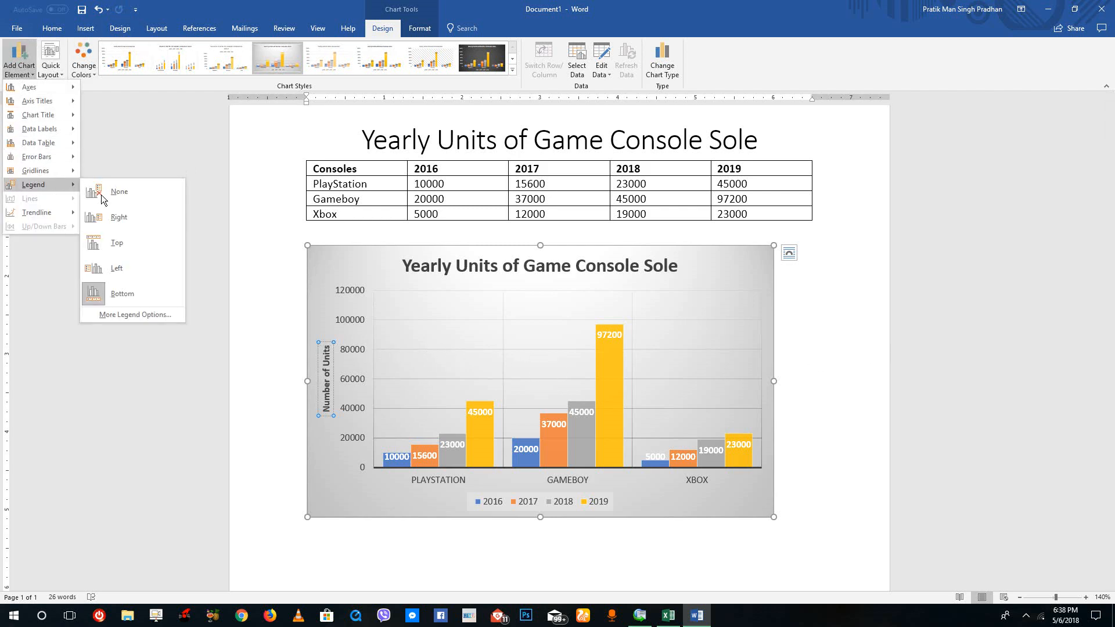
{"action": "left_click", "coordinate": [148, 220]}
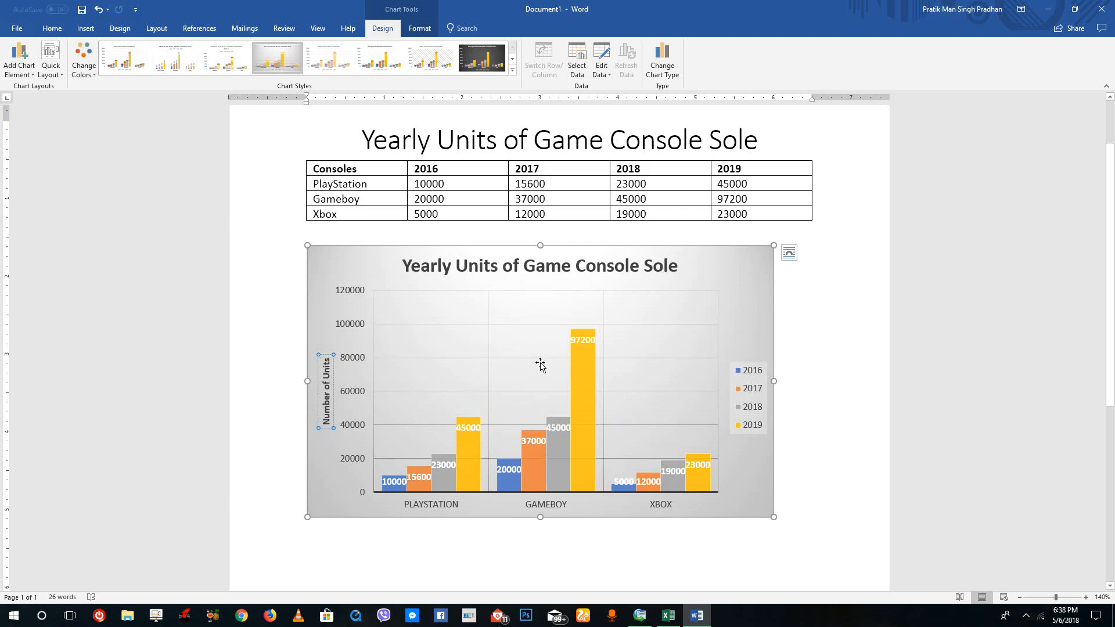
Insert a standard pie chart on a new line below the column chart.
{"action": "left_click", "coordinate": [820, 284]}
{"action": "scroll", "coordinate": [712, 312], "scroll_direction": "down", "scroll_amount": 3}
{"action": "scroll", "coordinate": [687, 385], "scroll_direction": "up", "scroll_amount": 2}
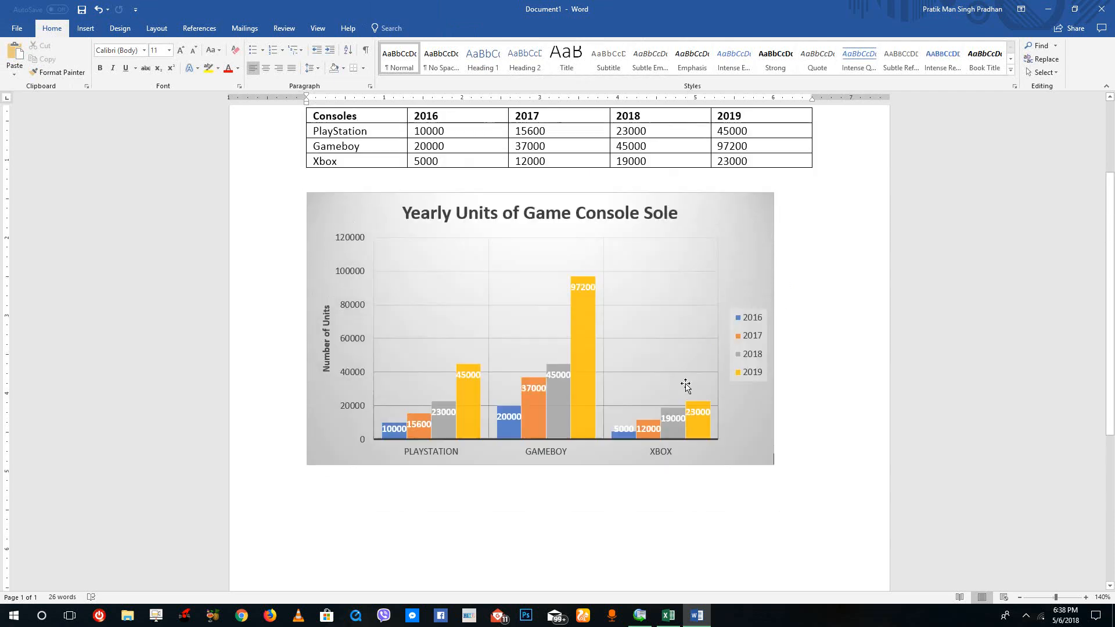
{"action": "left_click", "coordinate": [421, 496]}
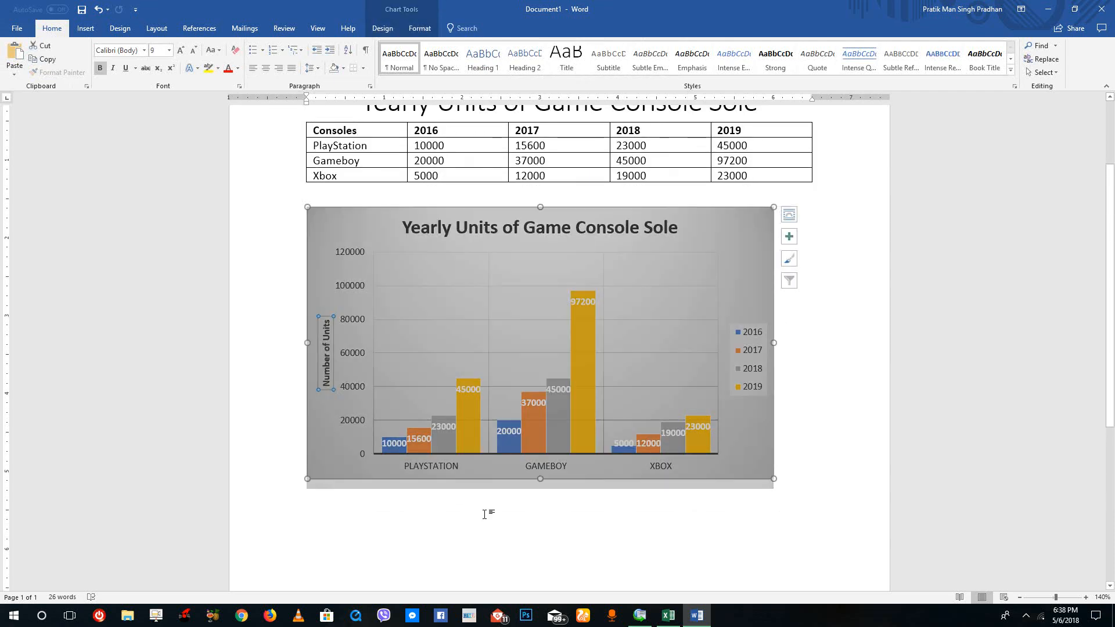
{"action": "left_click", "coordinate": [827, 461]}
{"action": "scroll", "coordinate": [800, 498], "scroll_direction": "down", "scroll_amount": 2}
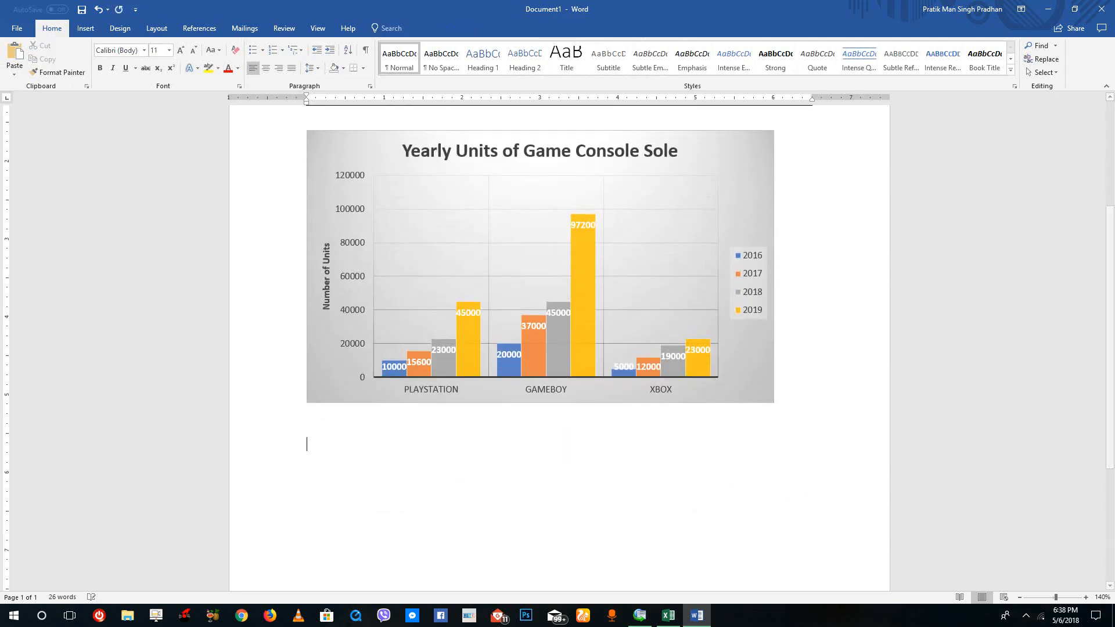
{"action": "left_click", "coordinate": [99, 28]}
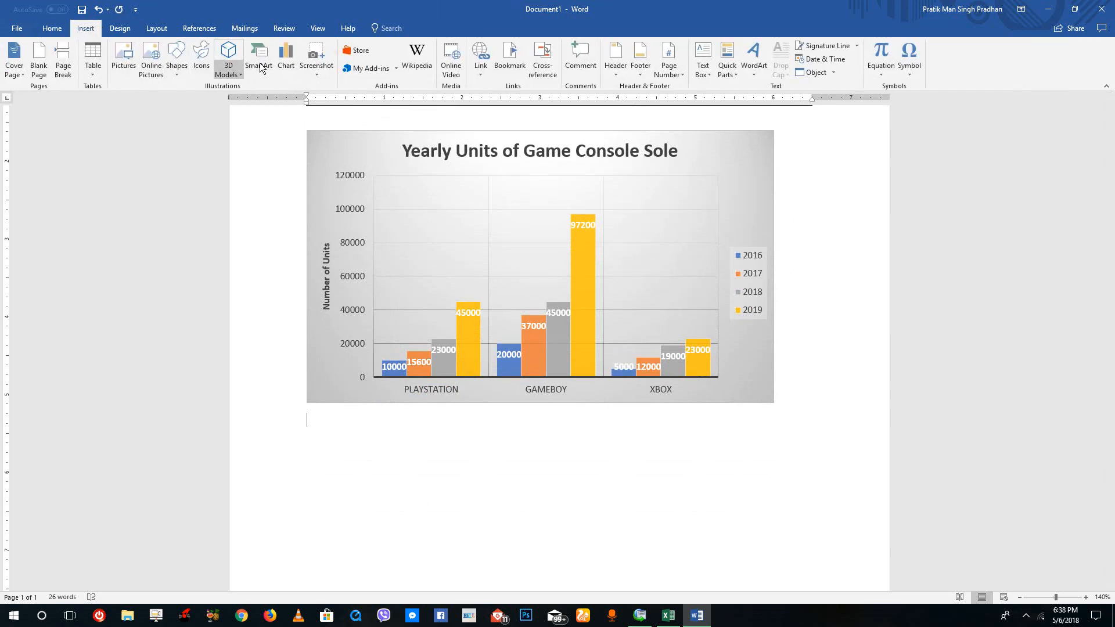
{"action": "left_click", "coordinate": [292, 64]}
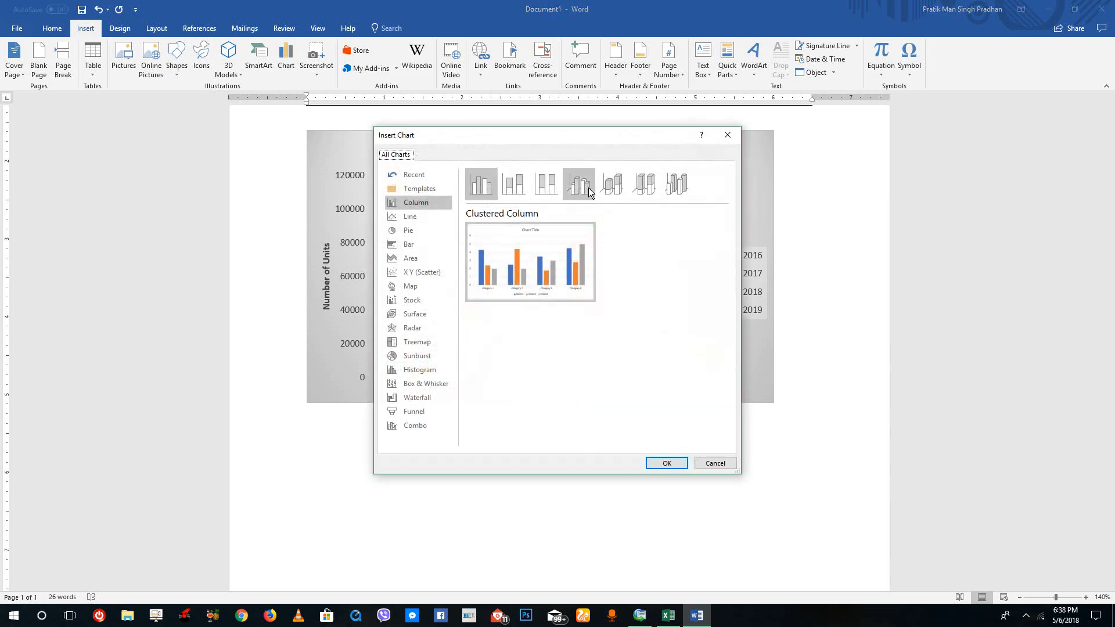
{"action": "left_click", "coordinate": [417, 230]}
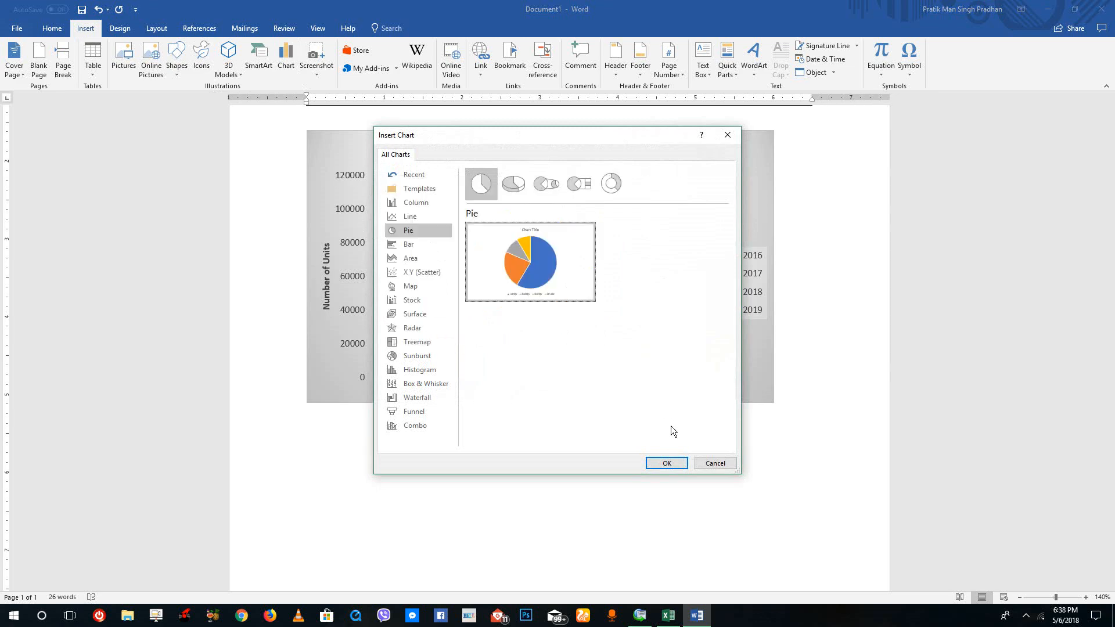
{"action": "left_click", "coordinate": [672, 463]}
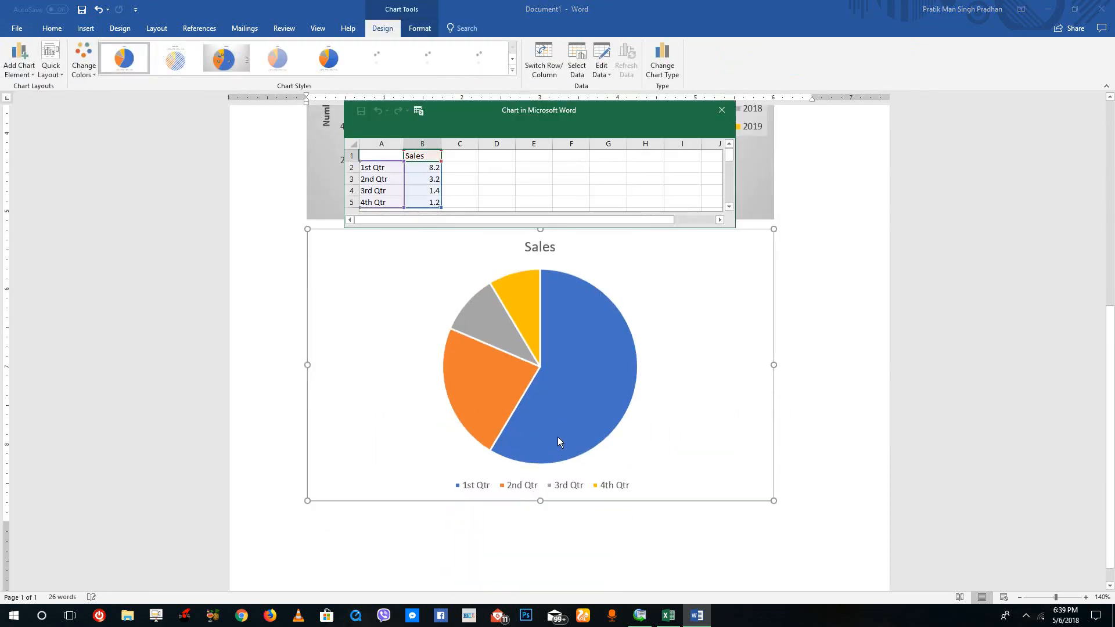
Enlarge the pie chart's data window to show more rows and columns.
{"action": "left_click_drag", "start_coordinate": [736, 227], "coordinate": [871, 323]}
{"action": "left_click", "coordinate": [462, 187]}
{"action": "left_click", "coordinate": [504, 212]}
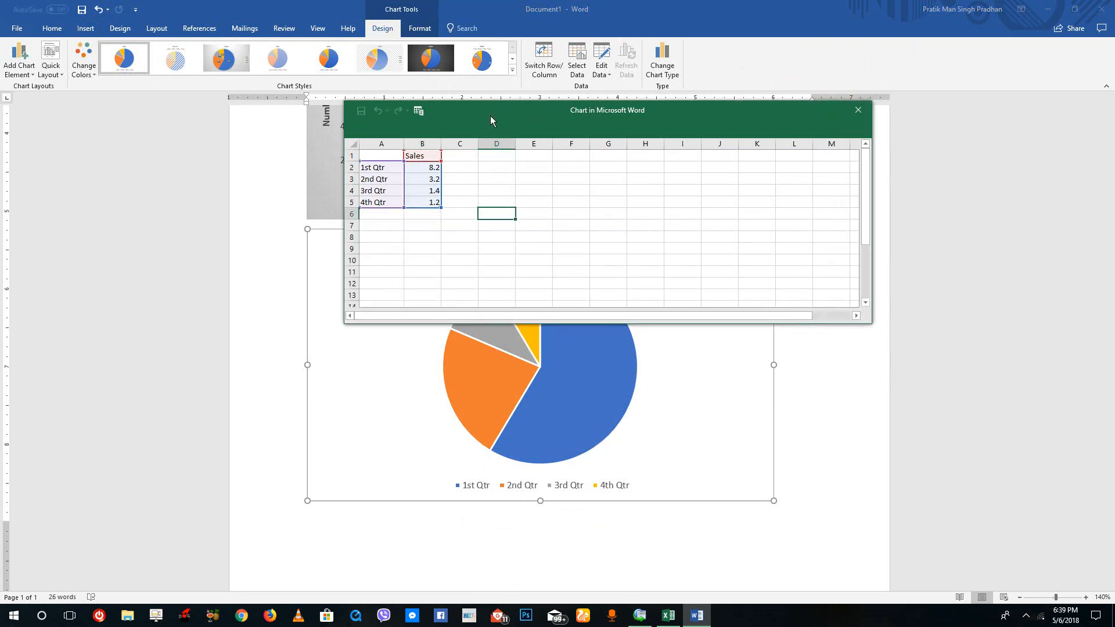
Rename the pie chart's first three categories as Playstation, Gameboy and Xbox in its data sheet.
{"action": "left_click", "coordinate": [370, 168]}
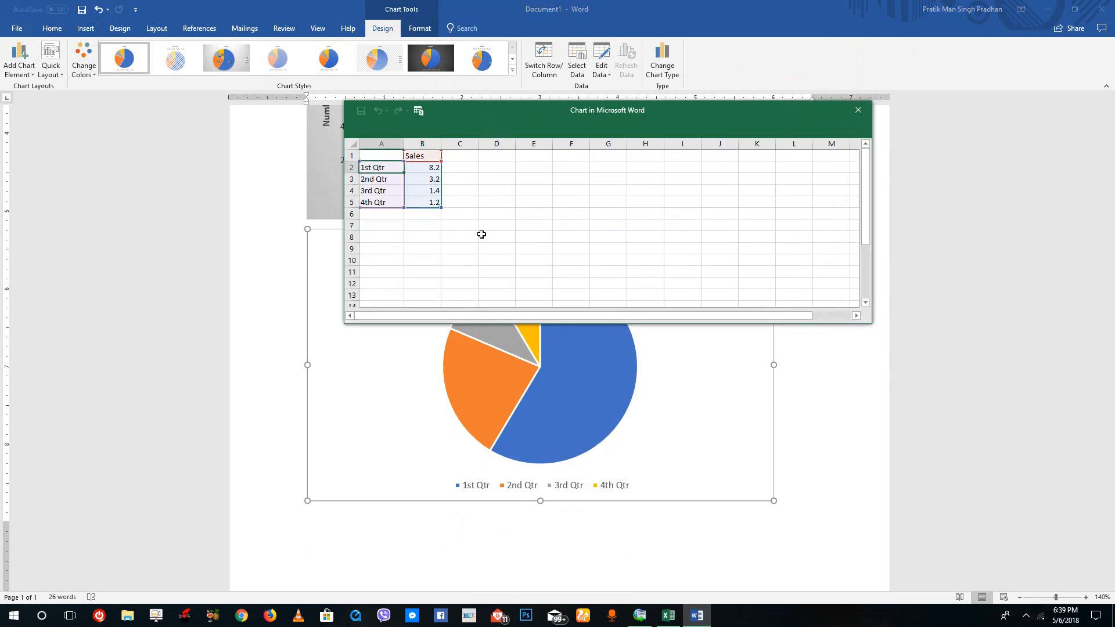
{"action": "type", "text": "Playstation"}
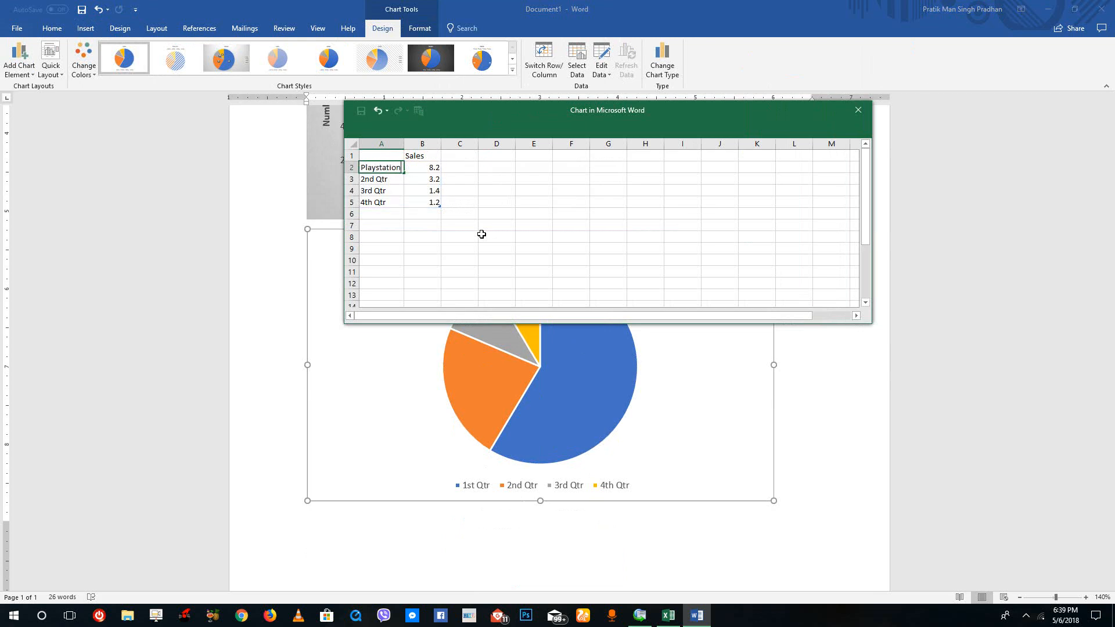
{"action": "key", "text": "Return"}
{"action": "type", "text": "Gameboy"}
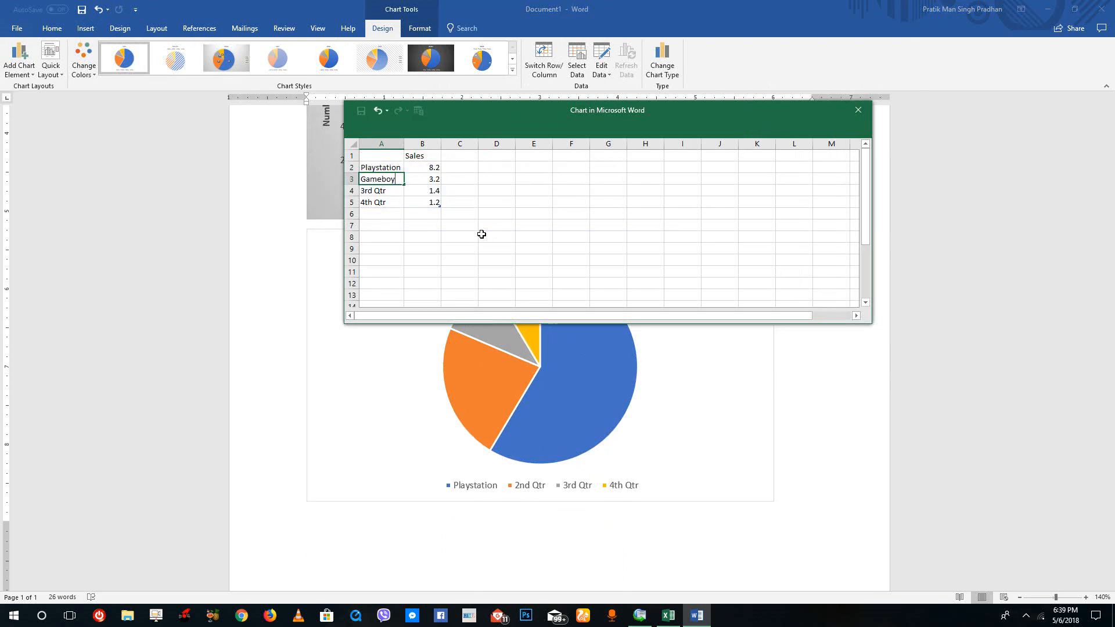
{"action": "key", "text": "Return"}
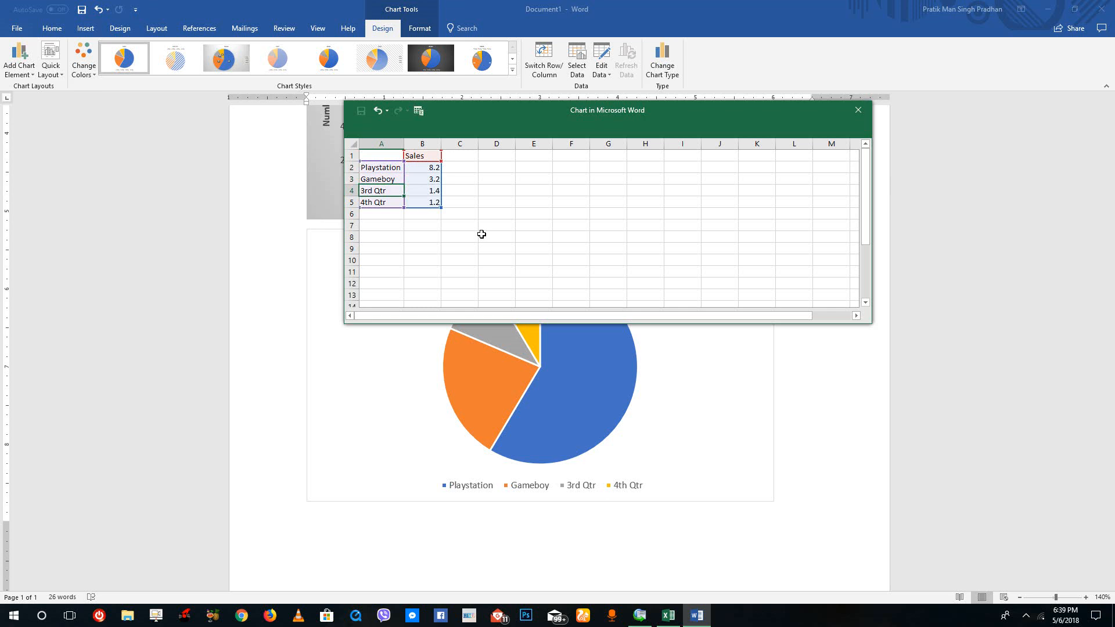
{"action": "type", "text": "Xbox"}
{"action": "left_click", "coordinate": [465, 223]}
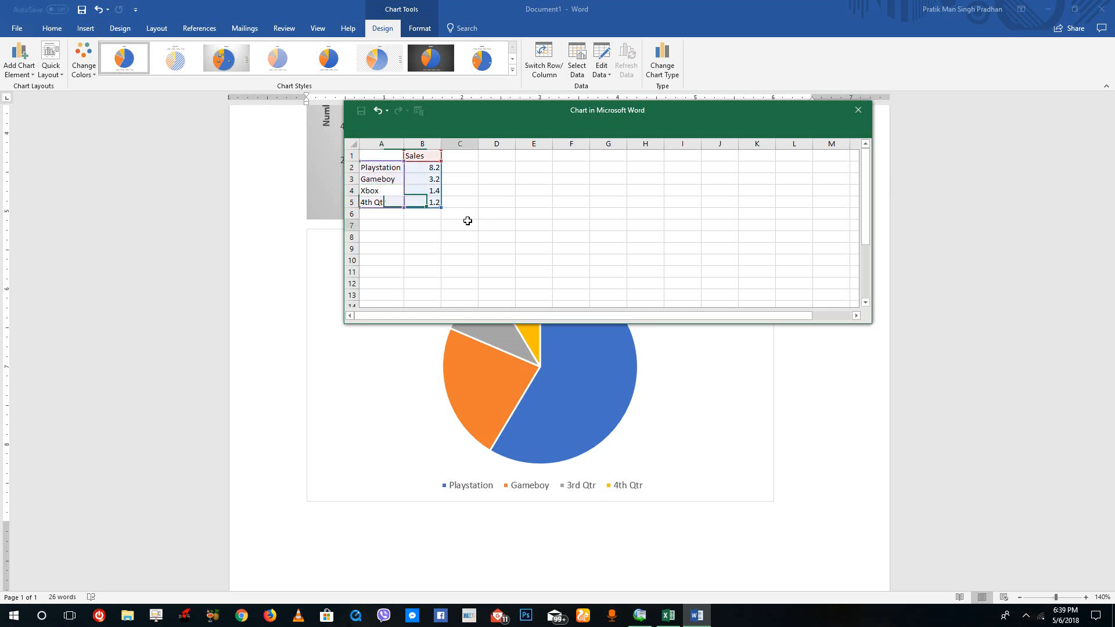
Clear the 4th Qtr label and its sales value from the pie chart's data sheet.
{"action": "left_click", "coordinate": [385, 203]}
{"action": "key", "text": "Delete"}
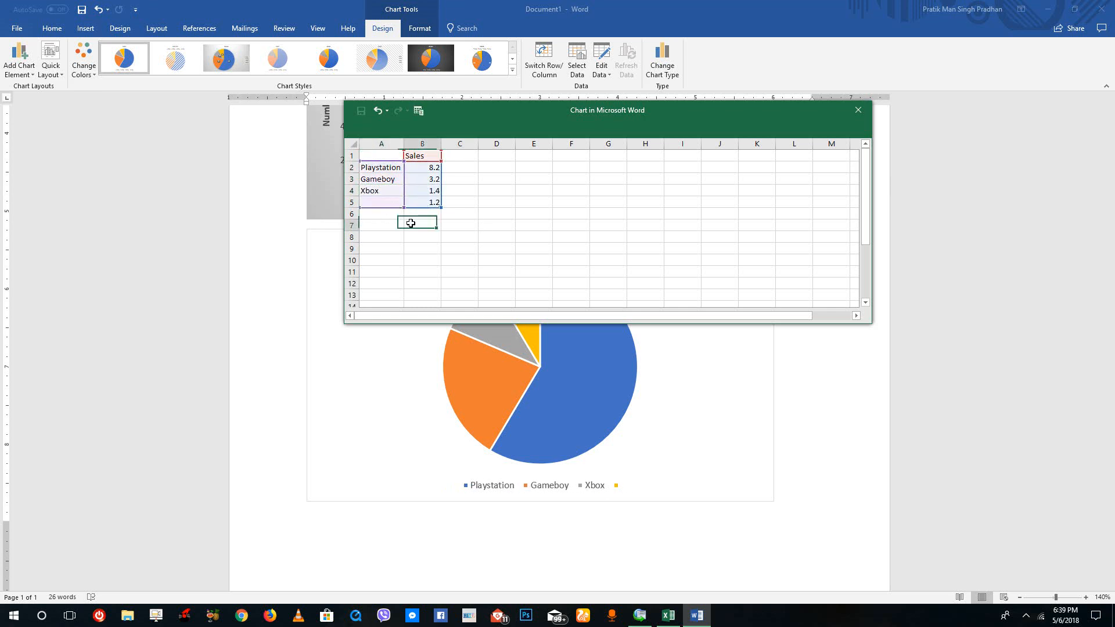
{"action": "left_click", "coordinate": [419, 204]}
{"action": "left_click", "coordinate": [494, 251]}
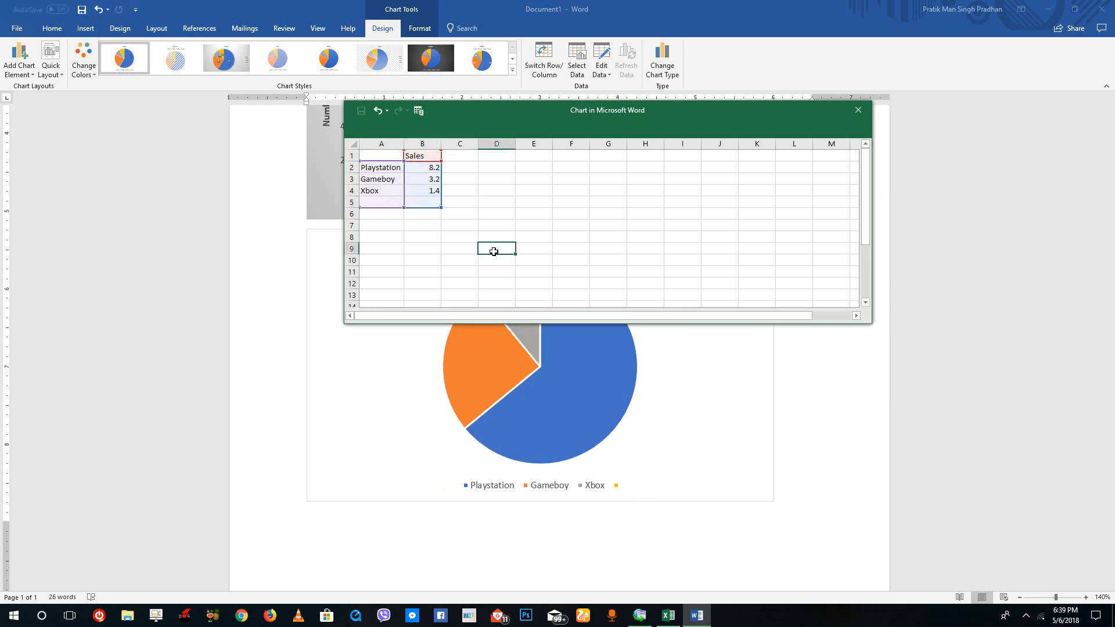
Enter the pie chart's sales values in its data sheet: Playstation 12300, Gameboy 25000 and Xbox 5000.
{"action": "left_click", "coordinate": [434, 169]}
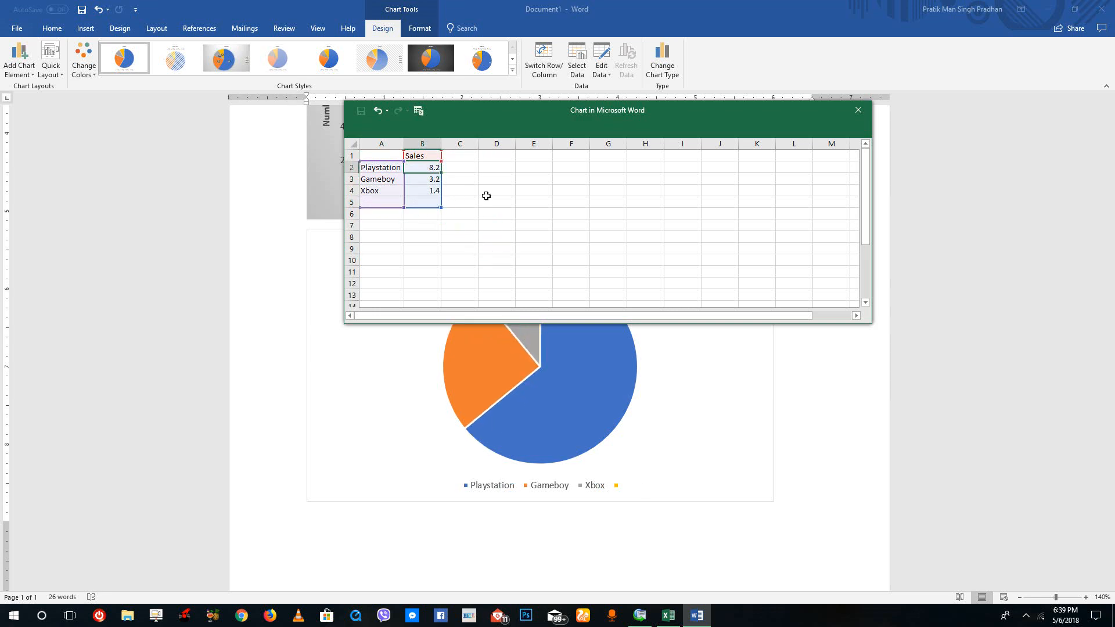
{"action": "type", "text": "12300"}
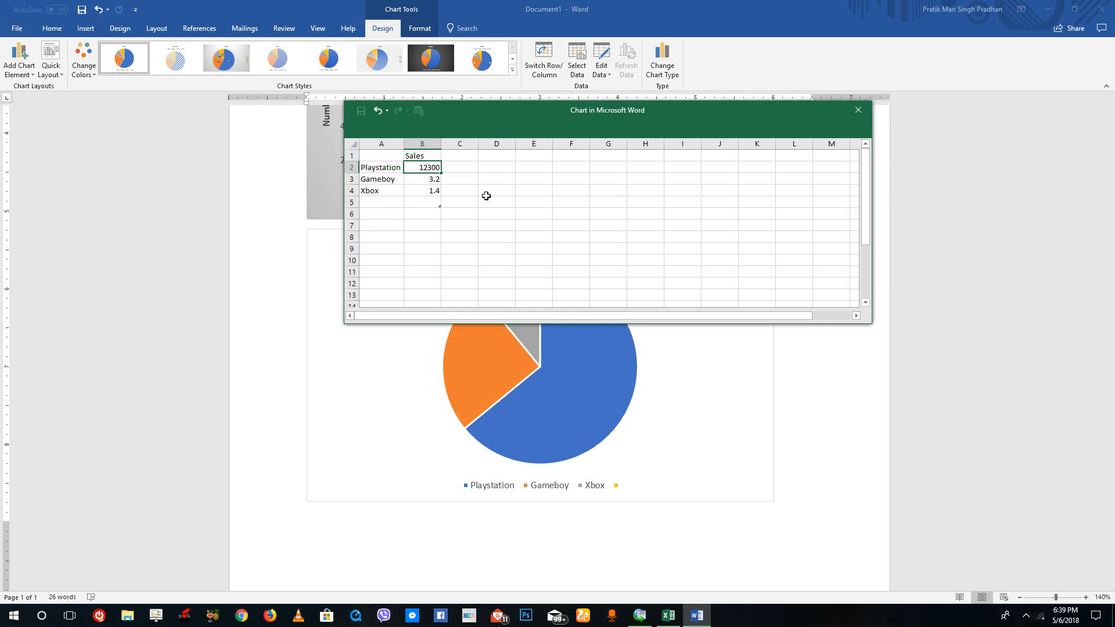
{"action": "key", "text": "Return"}
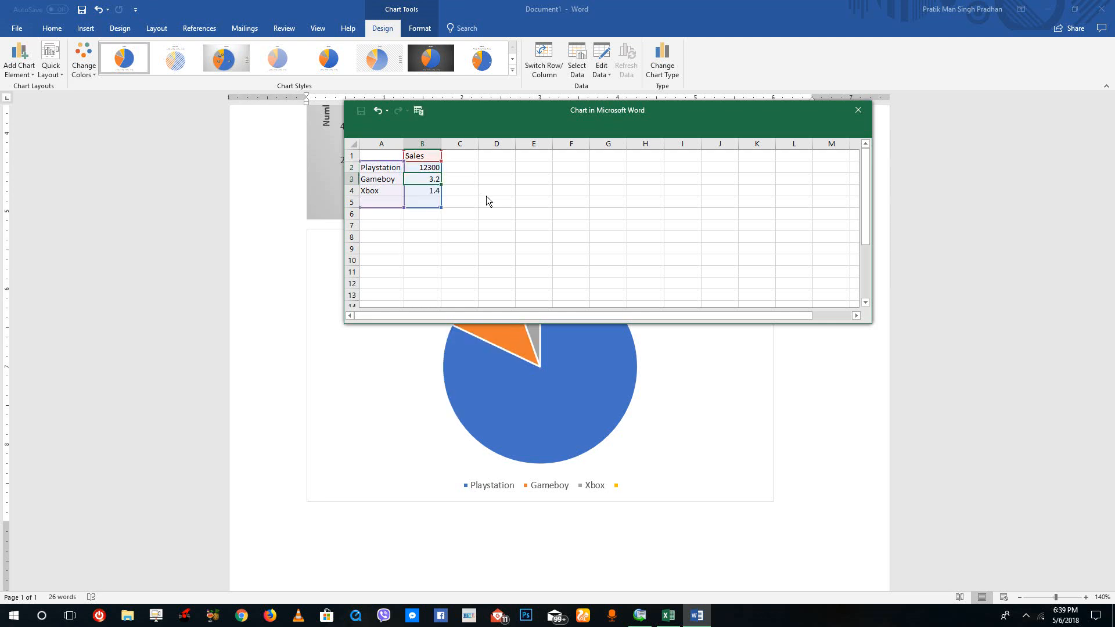
{"action": "type", "text": "25000"}
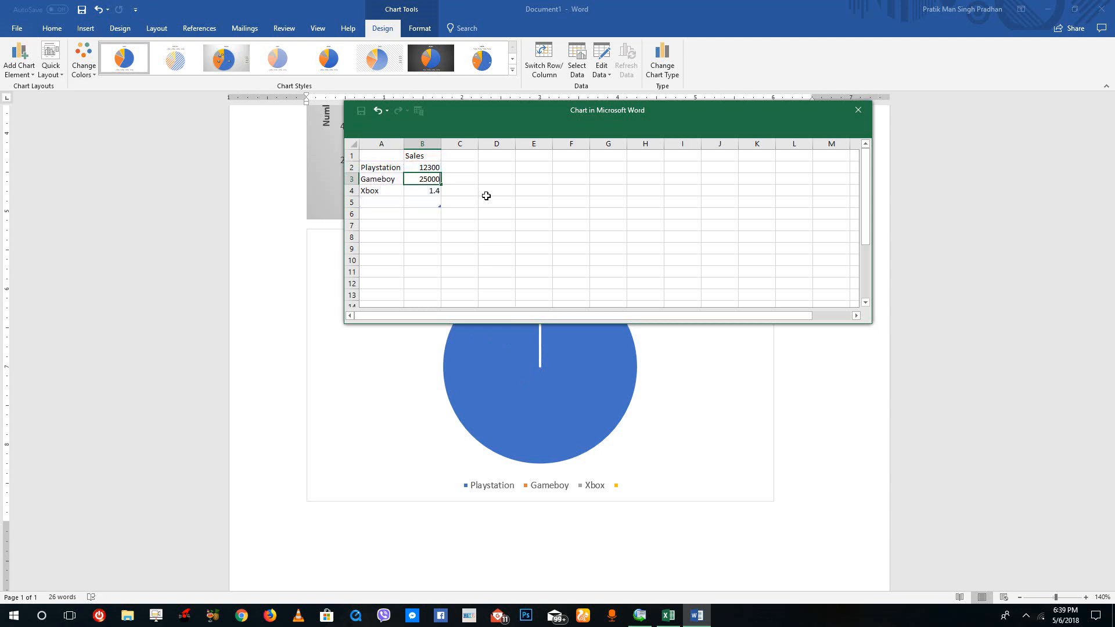
{"action": "key", "text": "Return"}
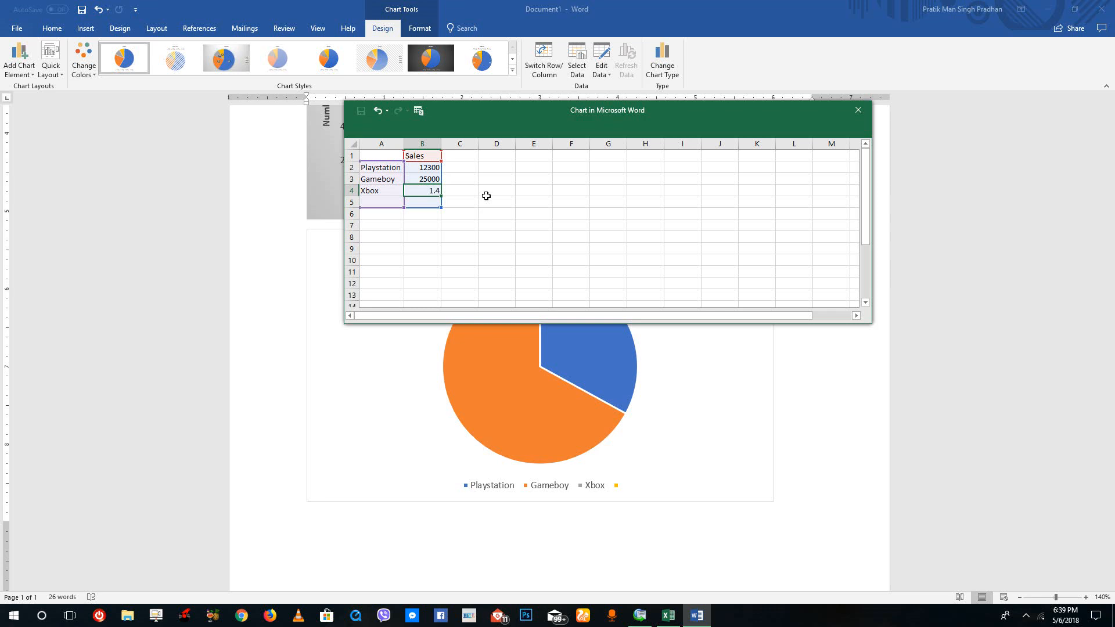
{"action": "type", "text": "5000"}
{"action": "left_click", "coordinate": [485, 195]}
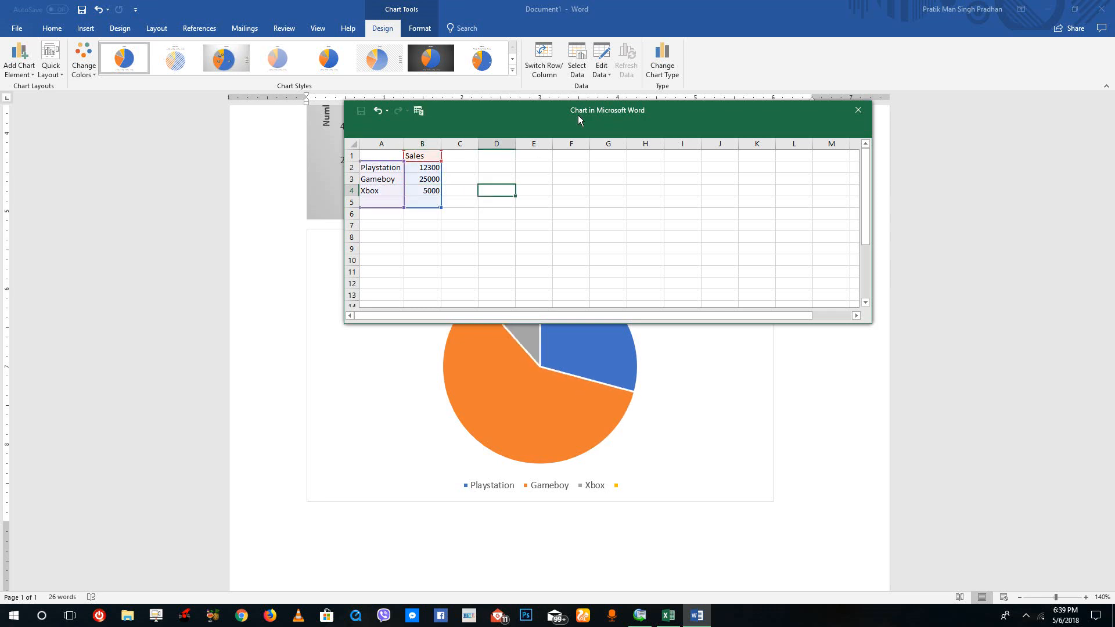
Close the pie chart's data window and apply the third chart style, with a grey gradient background and dark percentage labels.
{"action": "left_click_drag", "start_coordinate": [578, 115], "coordinate": [790, 277]}
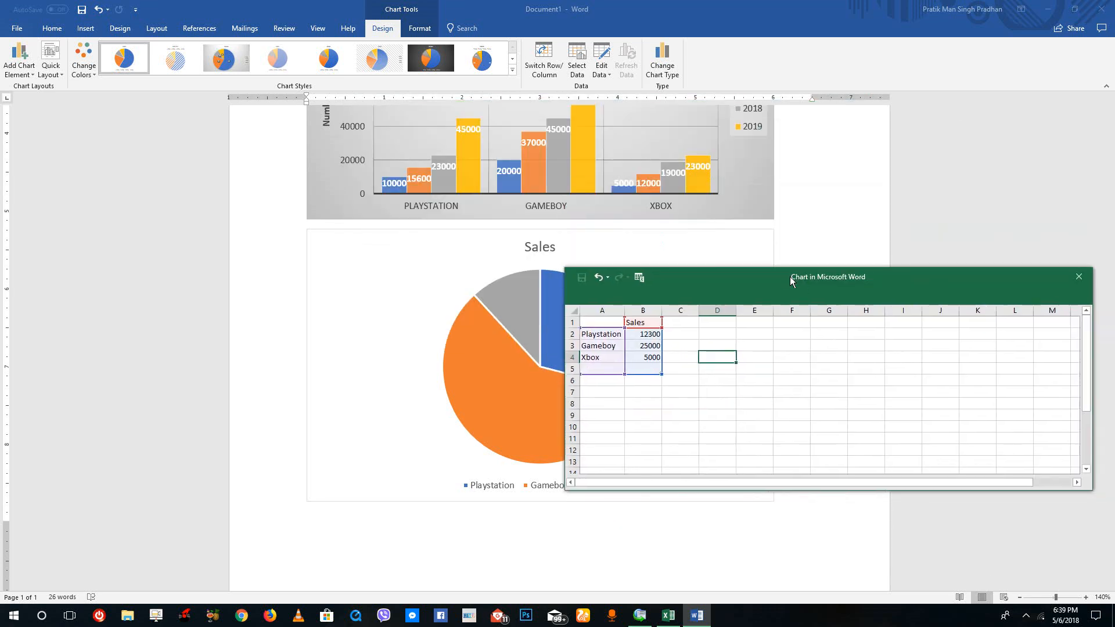
{"action": "left_click", "coordinate": [1078, 278]}
{"action": "left_click", "coordinate": [637, 331]}
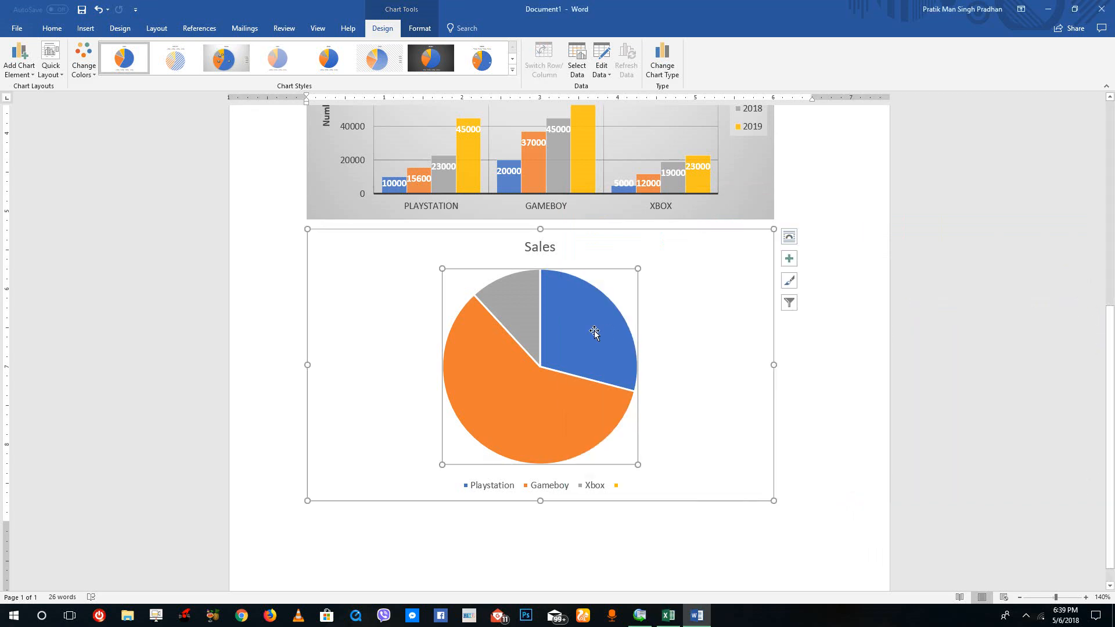
{"action": "left_click", "coordinate": [226, 59]}
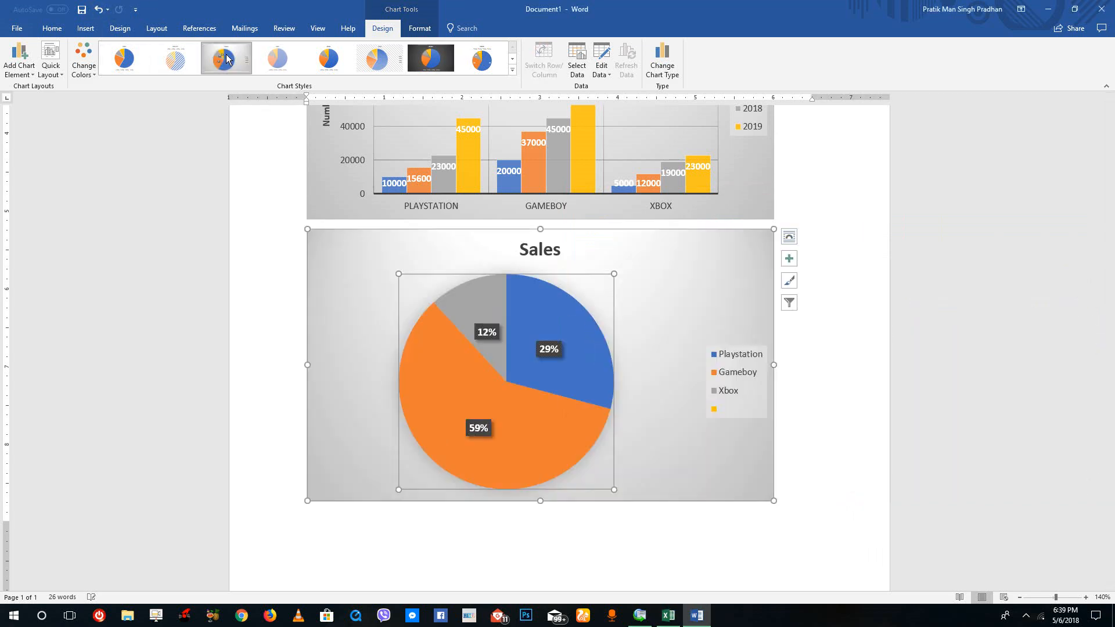
Set the pie chart's title to Centered Overlay and move it beside the pie's upper right edge.
{"action": "left_click", "coordinate": [20, 58]}
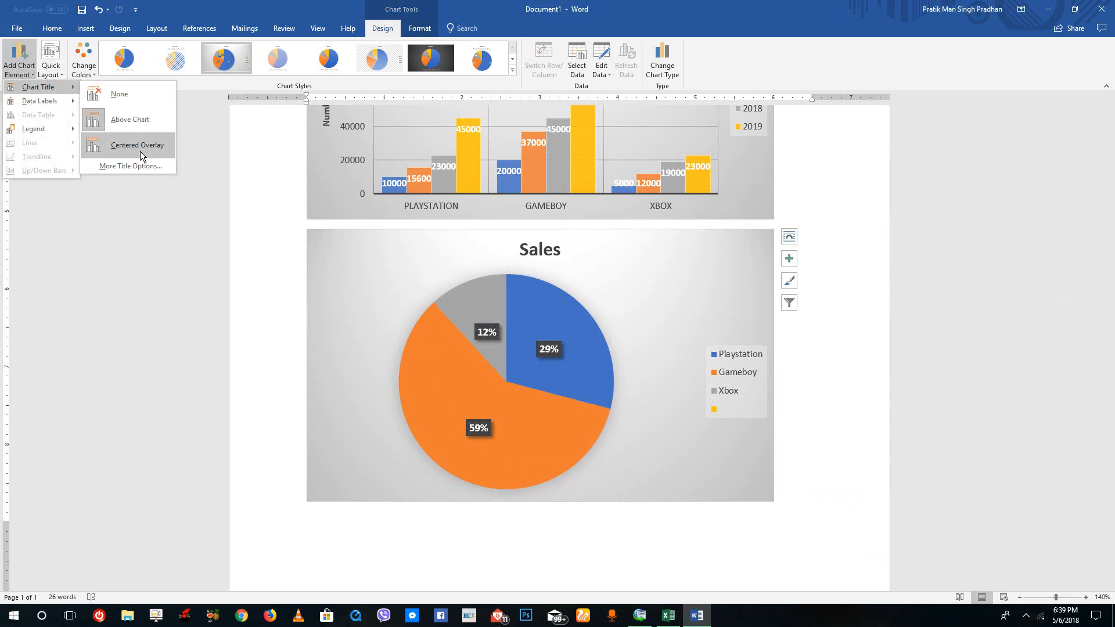
{"action": "left_click", "coordinate": [140, 153]}
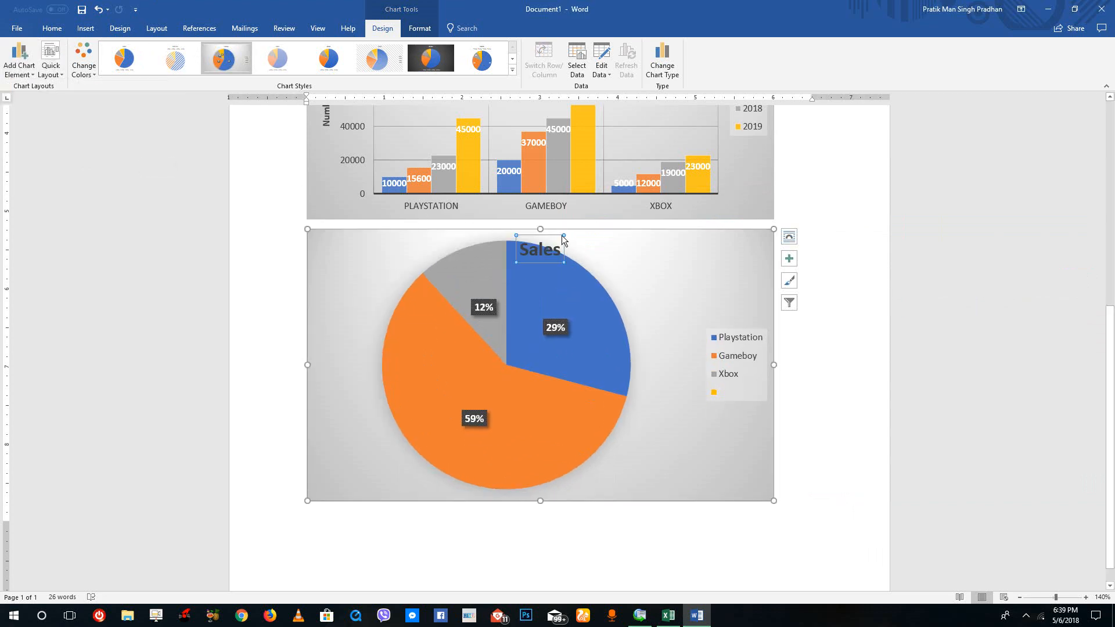
{"action": "left_click_drag", "start_coordinate": [562, 239], "coordinate": [648, 245]}
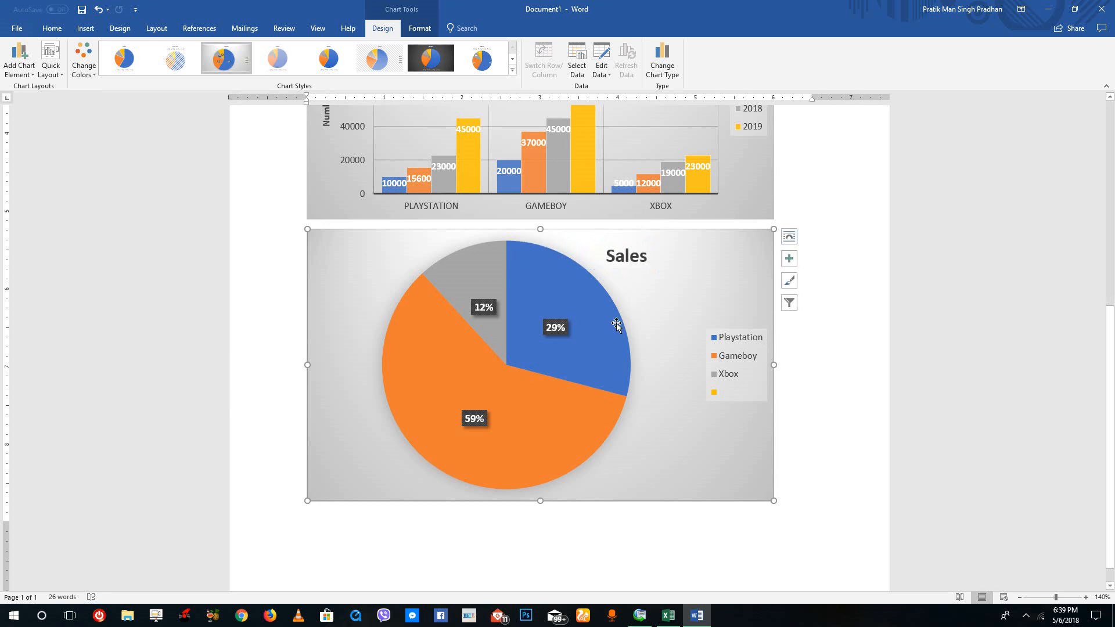
Open the pie chart's data label formatting and change the Xbox slice's label to its category name.
{"action": "left_click", "coordinate": [555, 328]}
{"action": "double_click", "coordinate": [555, 327]}
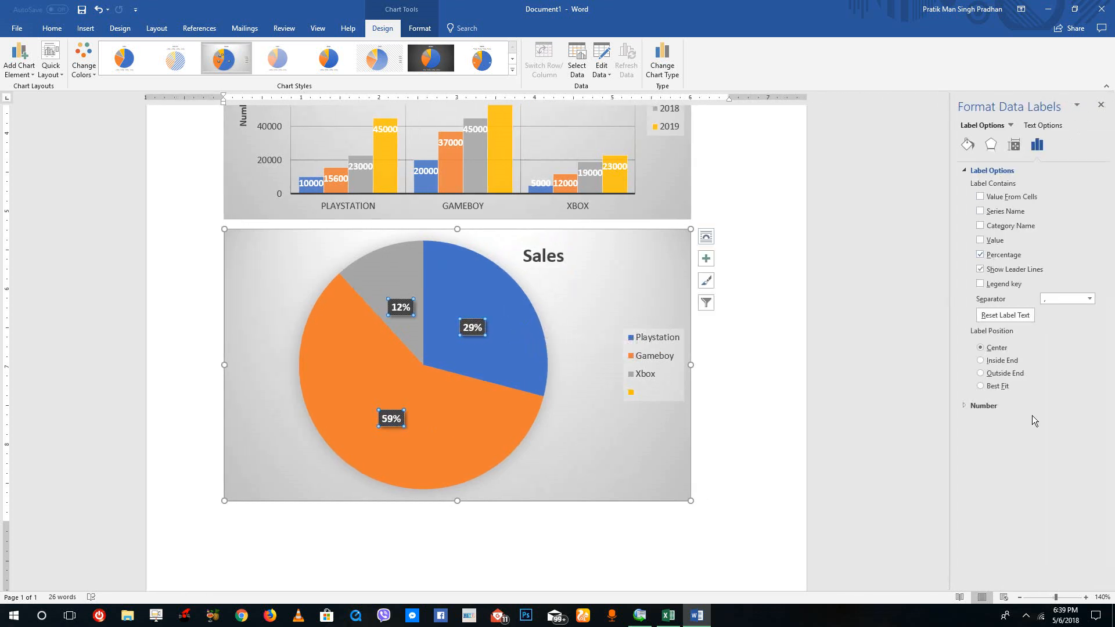
{"action": "left_click", "coordinate": [395, 308]}
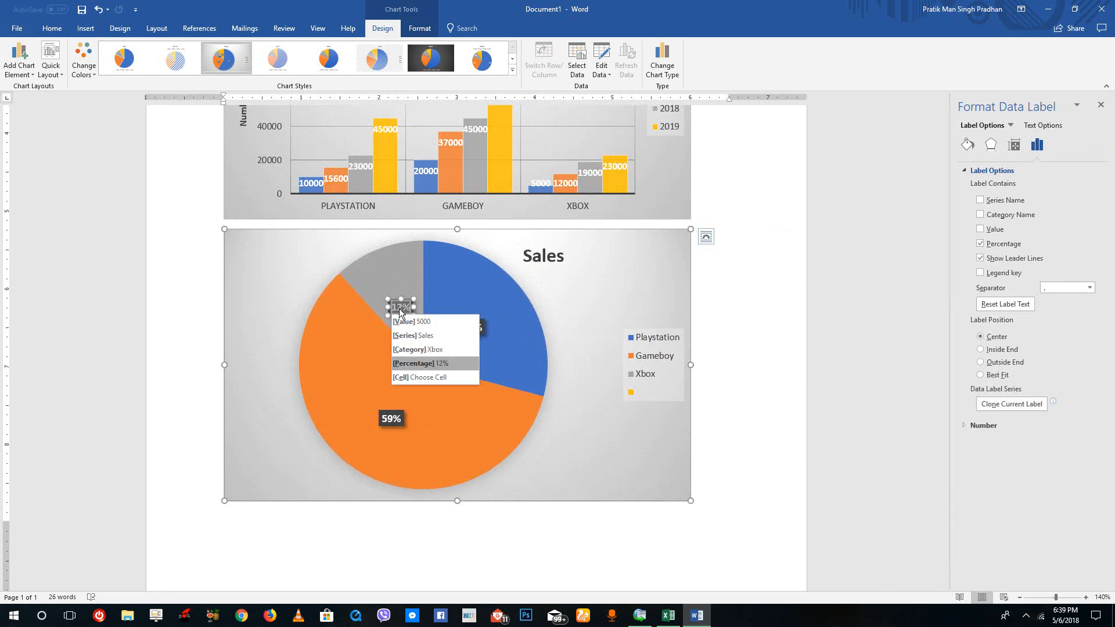
{"action": "key", "text": "Up"}
{"action": "key", "text": "Return"}
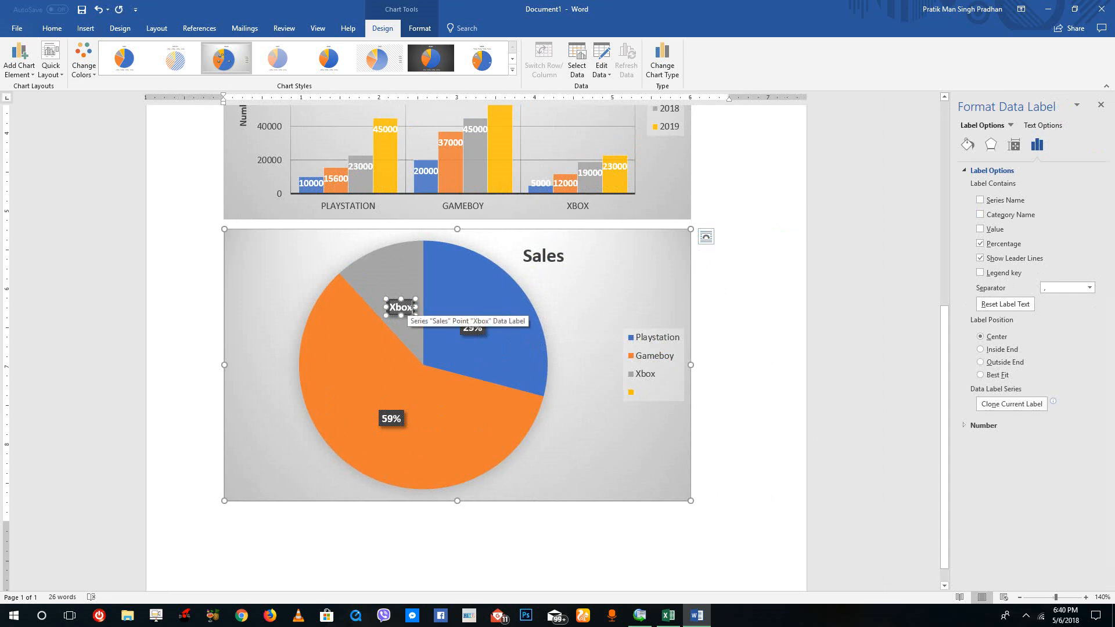
Restore the Xbox slice's data label to its percentage and select the whole pie series.
{"action": "left_click", "coordinate": [407, 308]}
{"action": "left_click", "coordinate": [410, 366]}
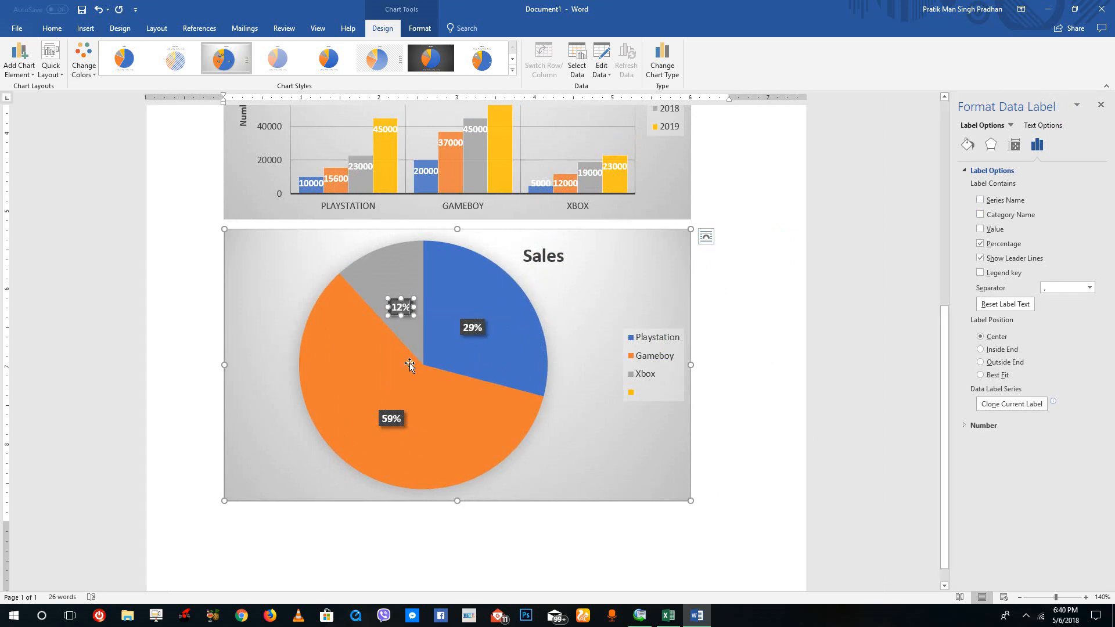
{"action": "left_click", "coordinate": [519, 299]}
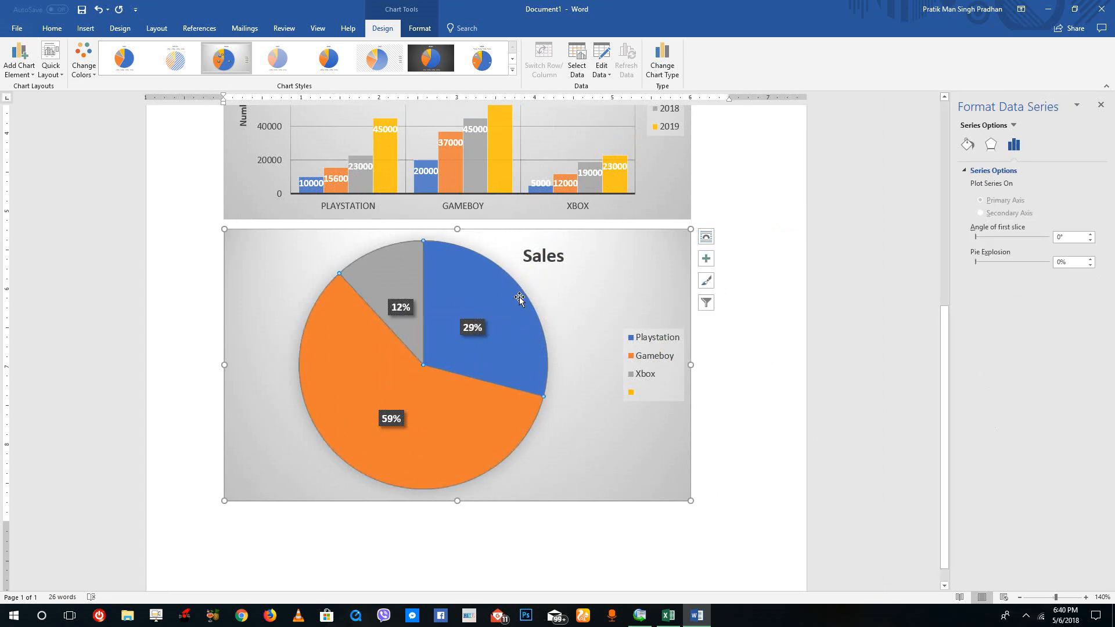